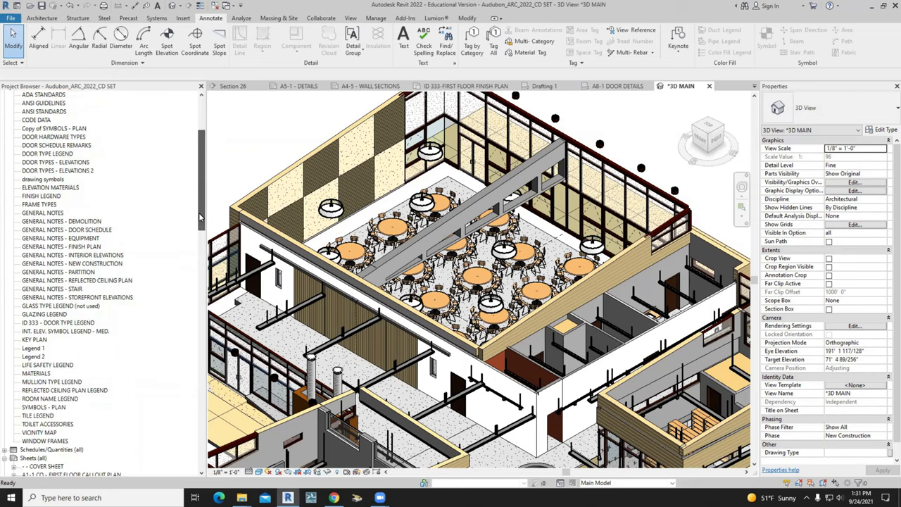
Add a new legend named PARTITION TYPE LEGEND under Legends, keeping 1/4" = 1'-0" scale
scroll(191, 208, up, 5)
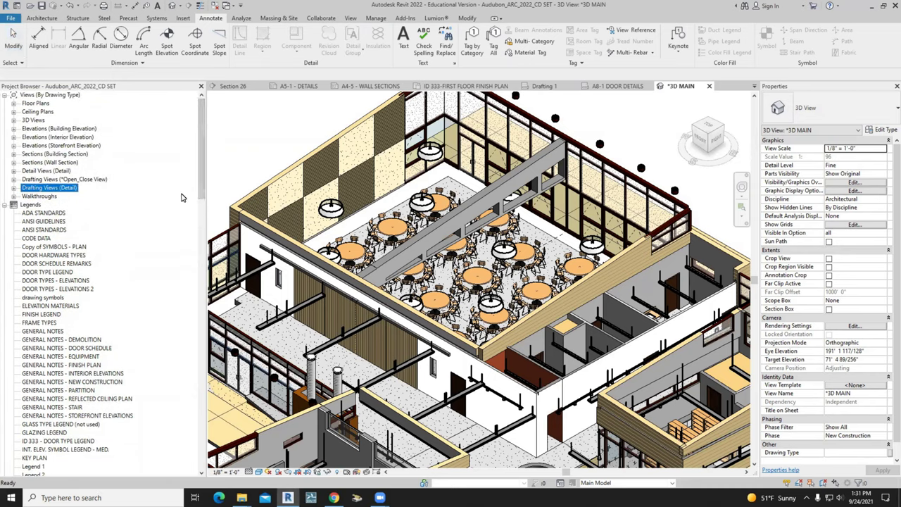
scroll(202, 207, down, 3)
scroll(202, 207, down, 1)
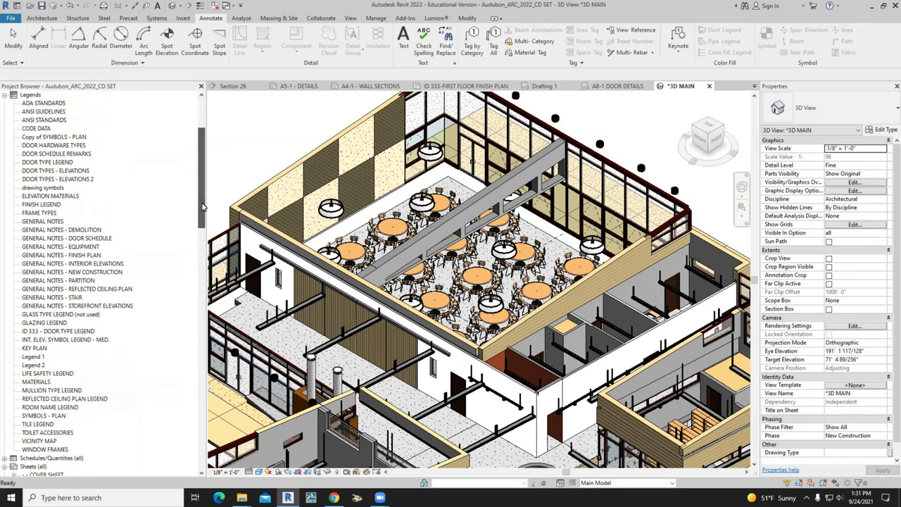
scroll(202, 207, up, 4)
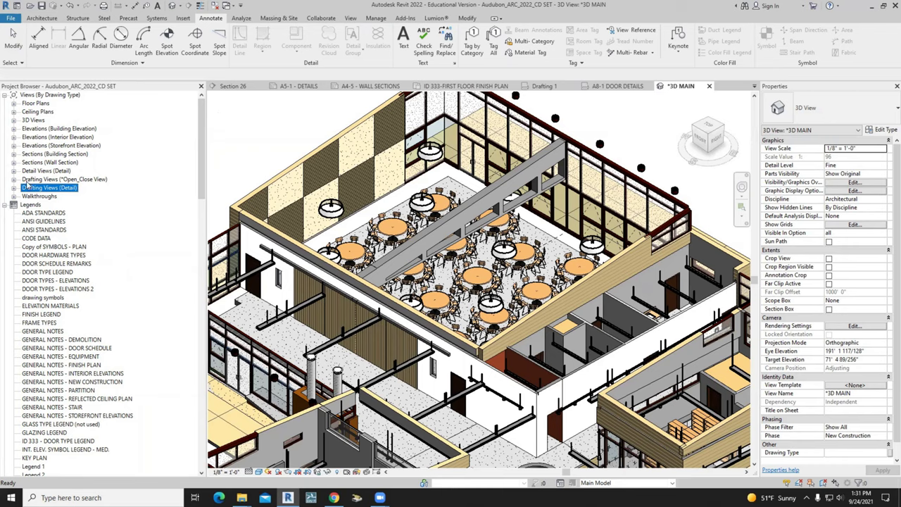
right_click(30, 205)
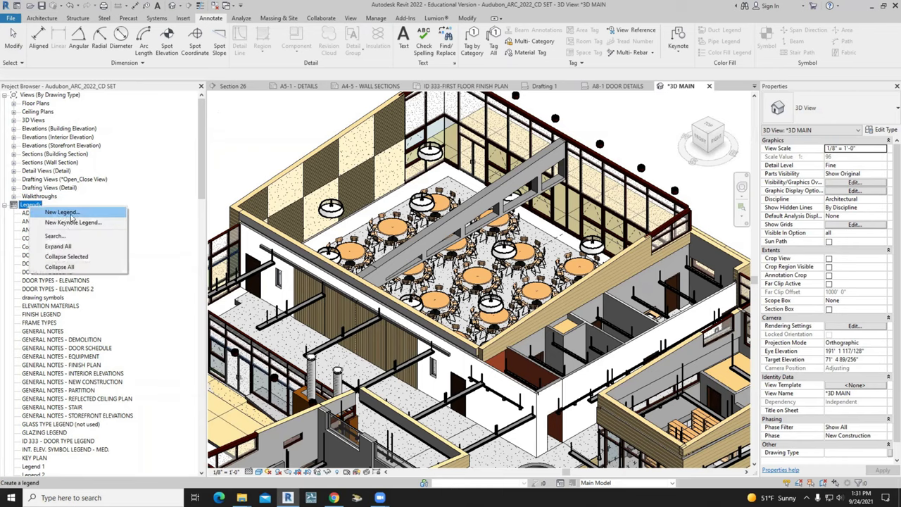
click(55, 212)
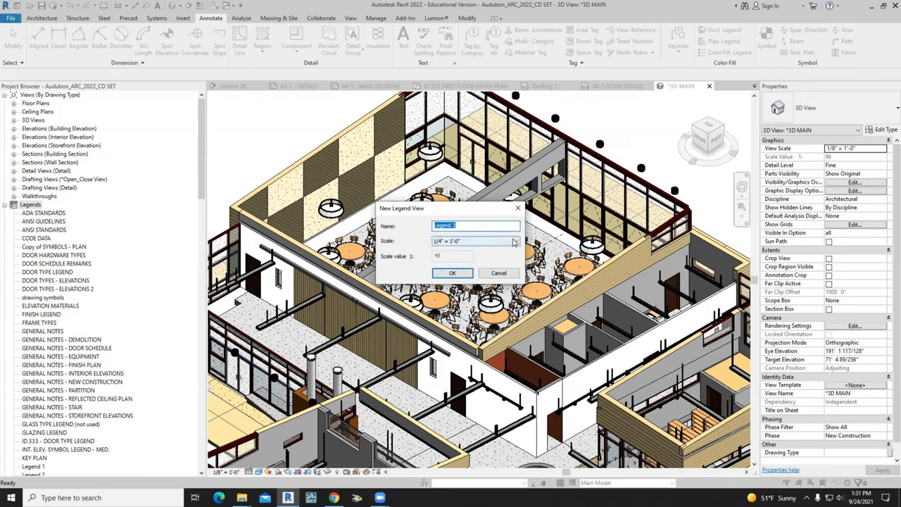
text(PA)
text(RTITION TYPE)
text( LEGE)
text(ND)
key(Return)
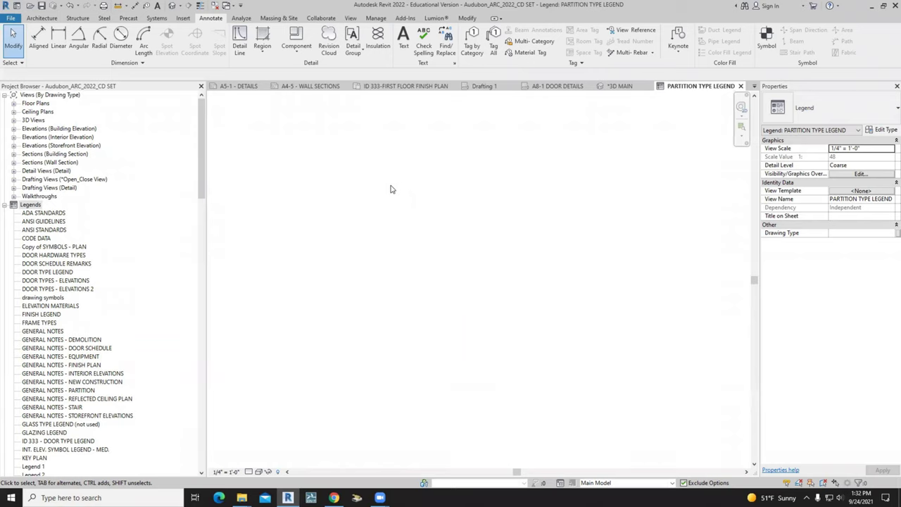
Place one legend component, a Channel Cable Tray section, in the empty legend view
click(299, 52)
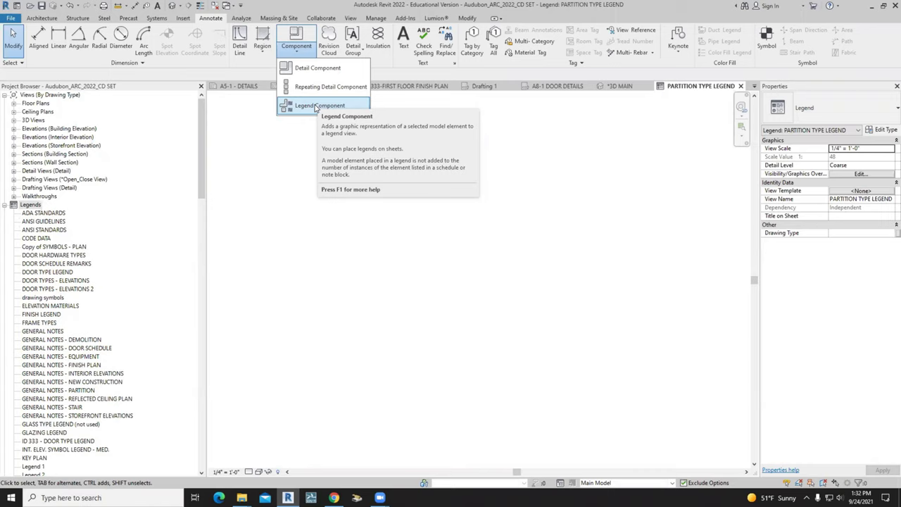
click(317, 105)
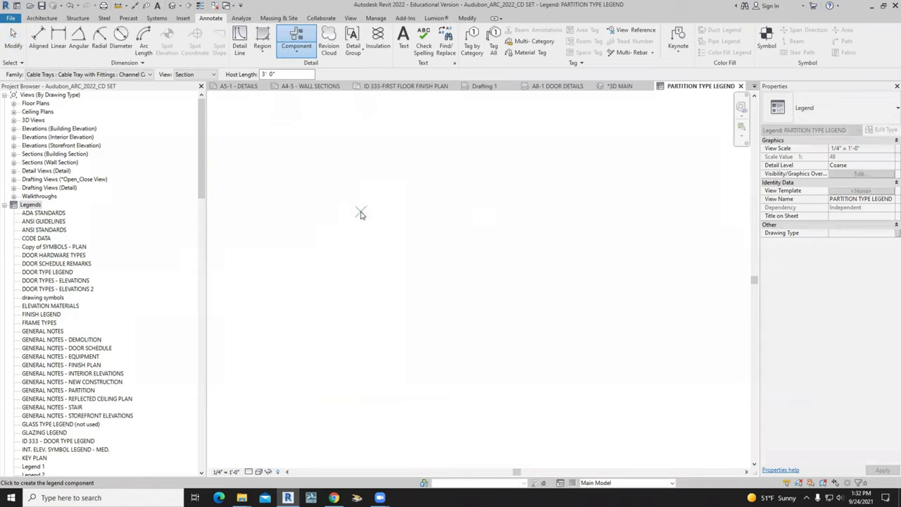
click(360, 214)
key(Escape)
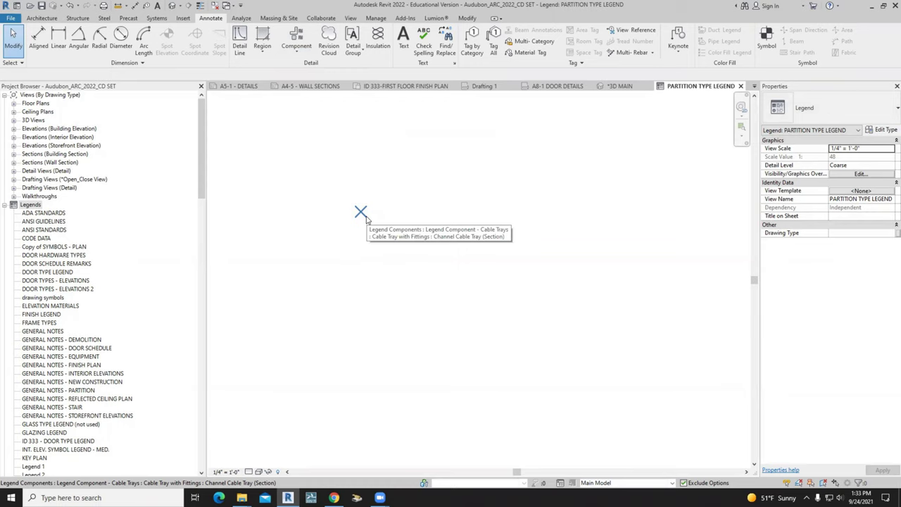
Change the legend component's family to Walls : Basic Wall : Interior - 2x6 Partition (1-hr)
click(362, 213)
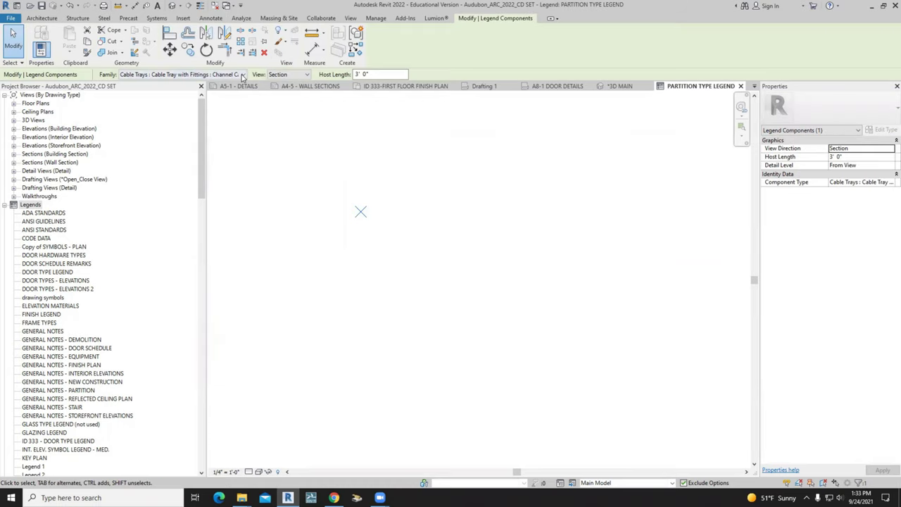
click(243, 75)
click(243, 75)
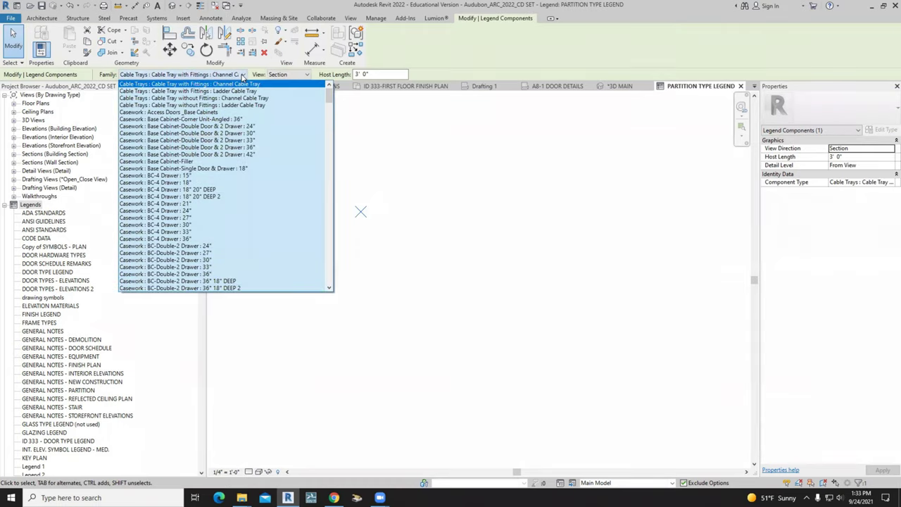
click(243, 75)
click(243, 75)
click(243, 74)
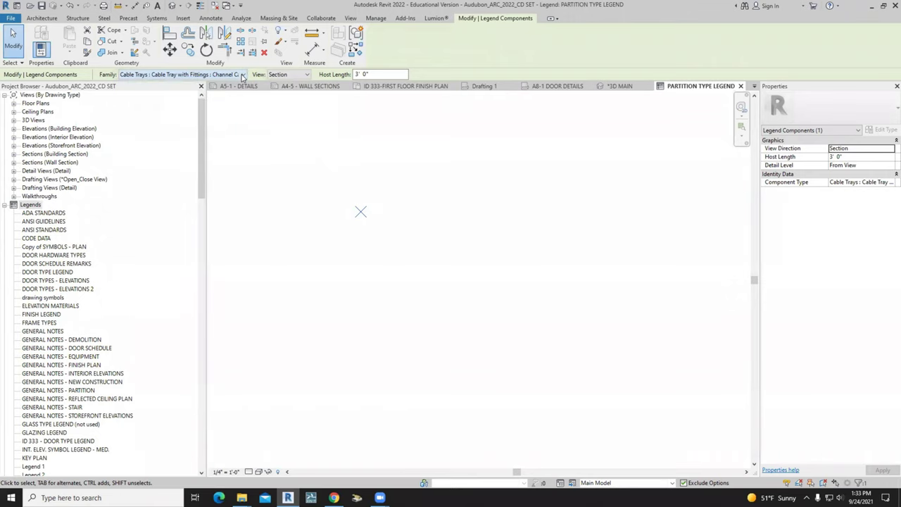
click(243, 74)
click(243, 75)
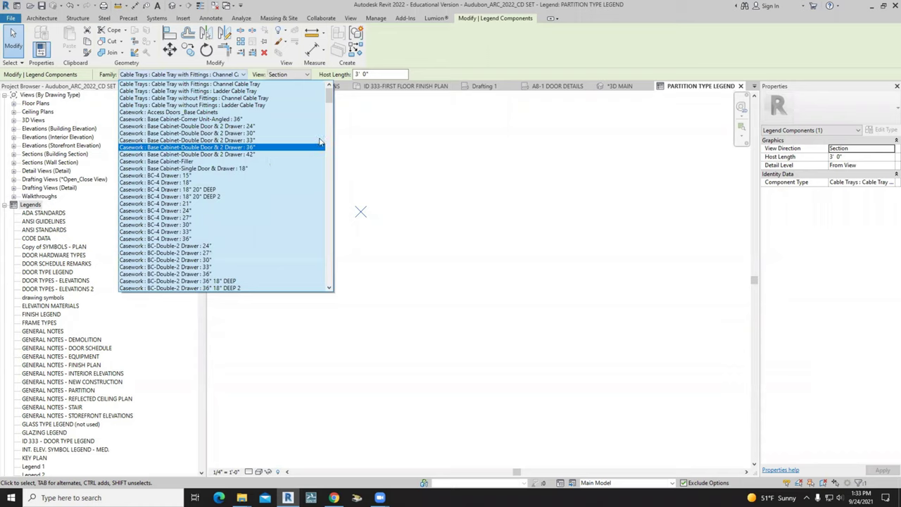
mouse_move(329, 95)
mouse_down()
mouse_move(323, 141)
mouse_move(341, 274)
mouse_up()
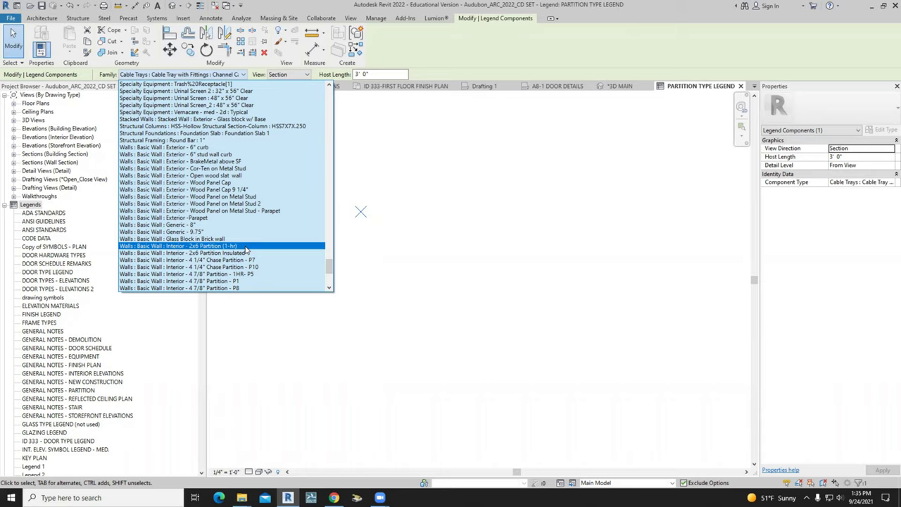
click(246, 248)
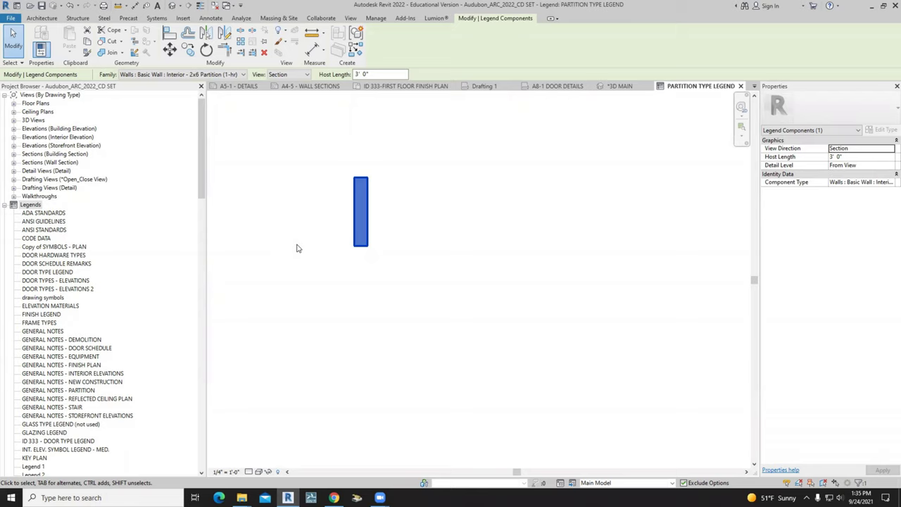
Set the legend view's detail level to Fine to show the wall layers
click(250, 472)
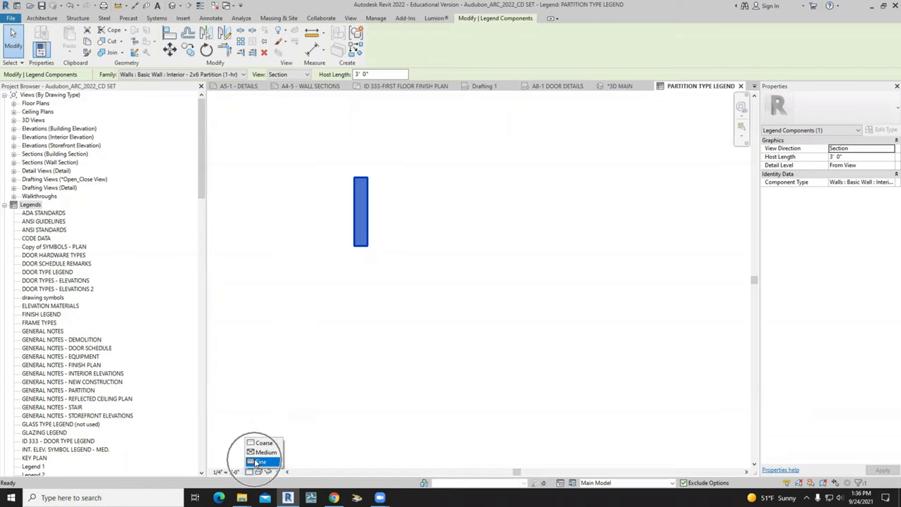
click(257, 463)
key(Escape)
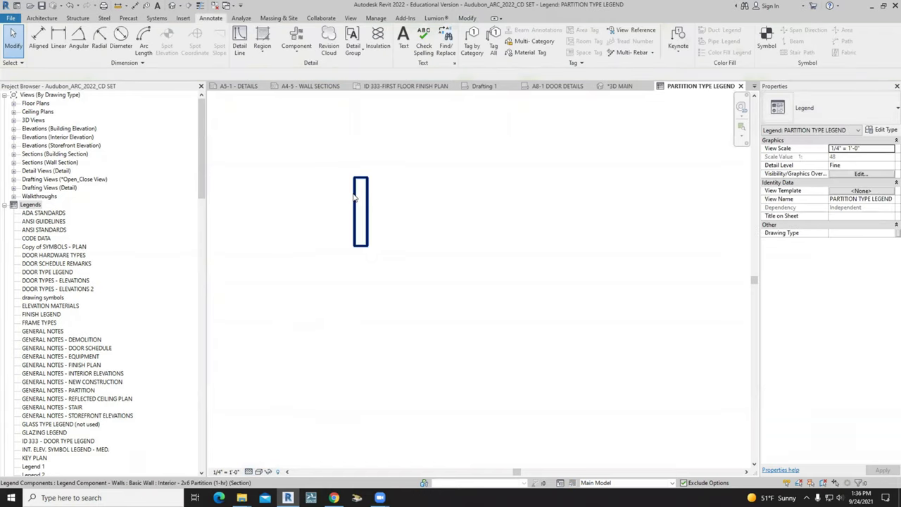
scroll(352, 180, up, 5)
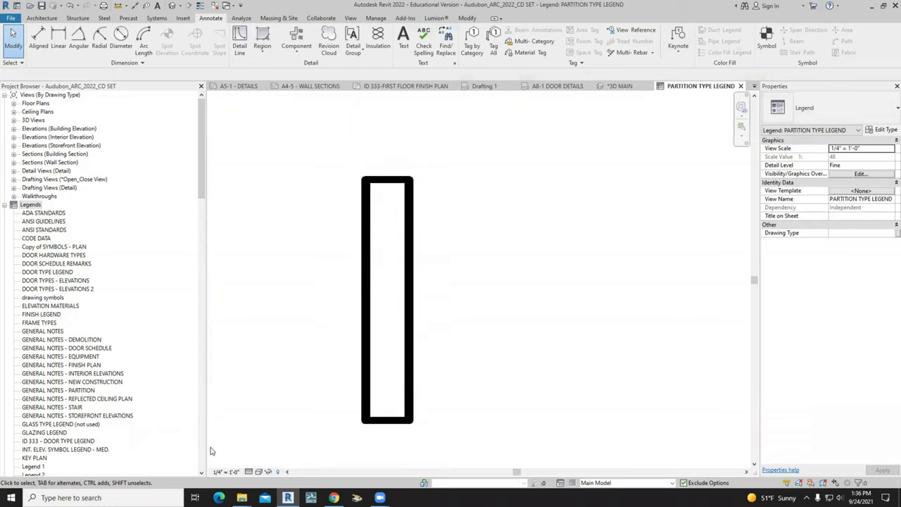
Set the legend scale to 3/4" = 1'-0" and select the wall component
click(227, 472)
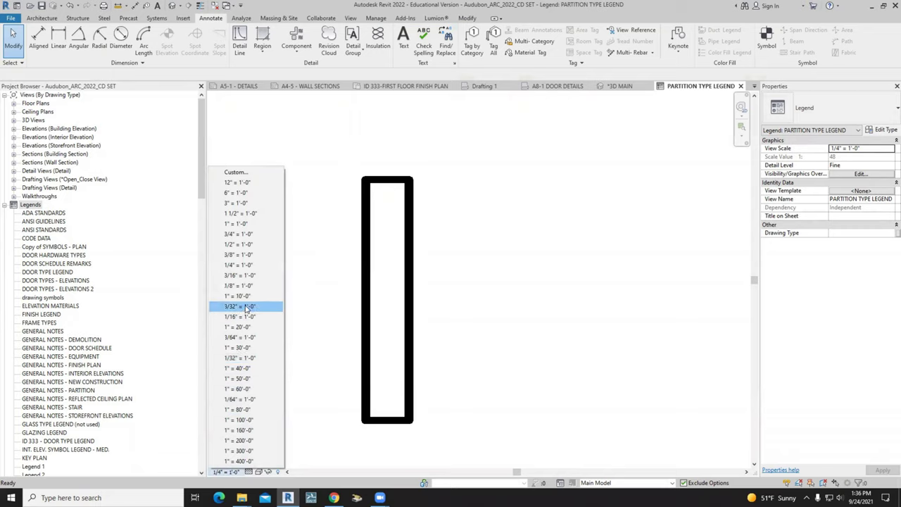
click(248, 234)
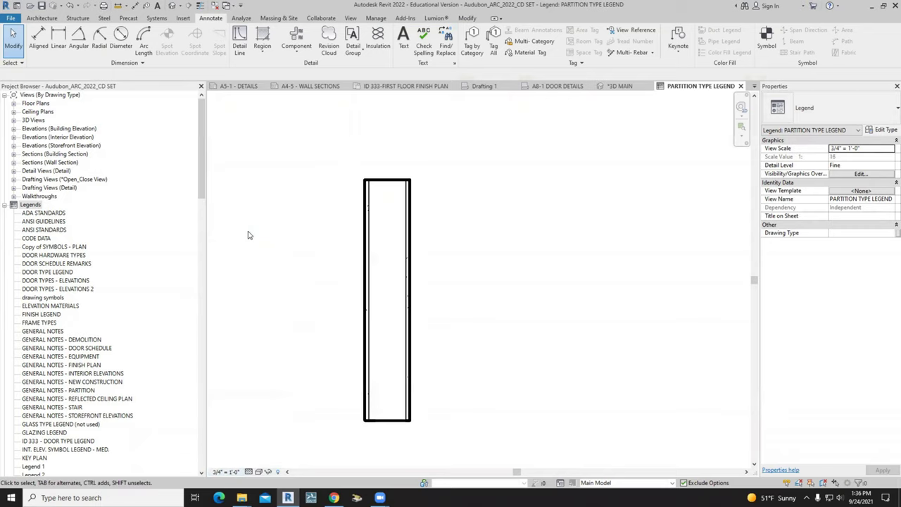
click(229, 472)
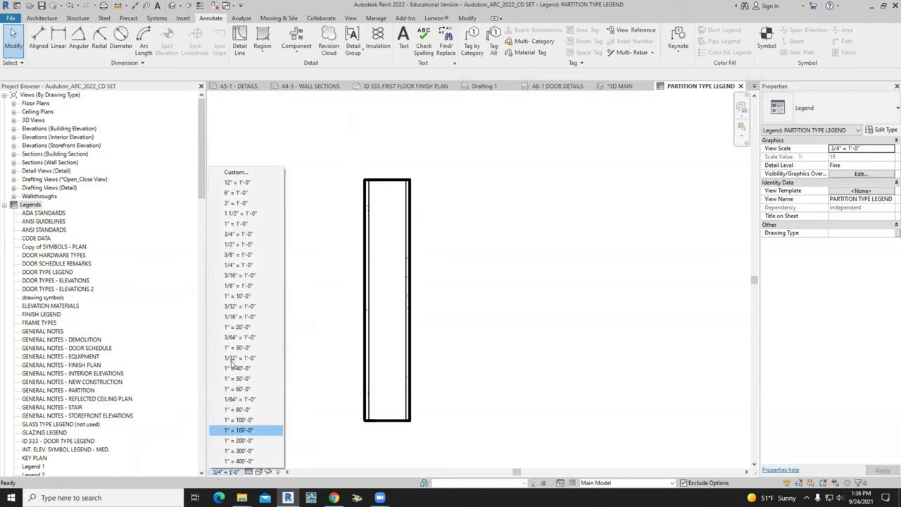
click(250, 235)
scroll(392, 366, up, 1)
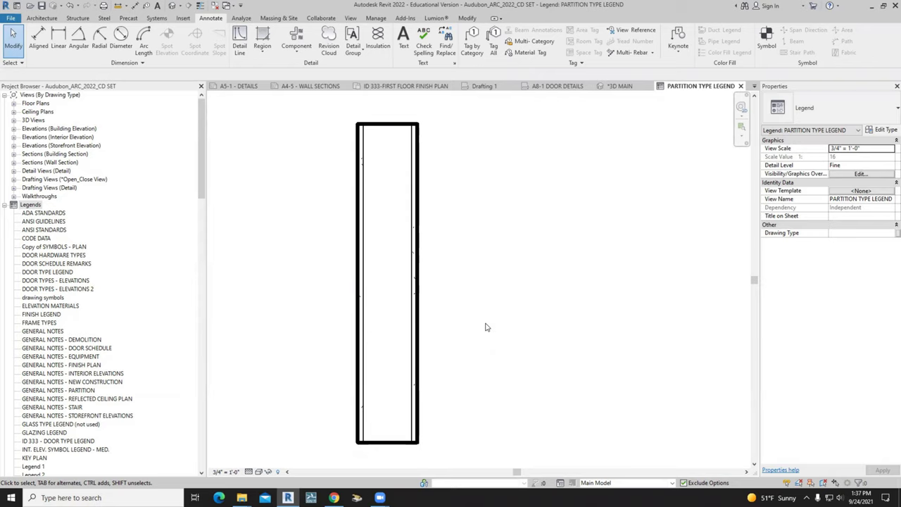
click(426, 201)
scroll(334, 207, down, 1)
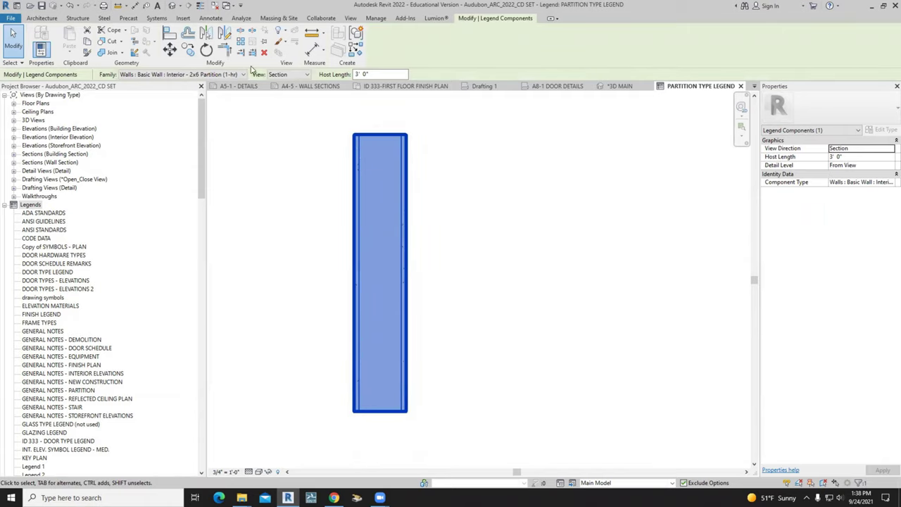
Switch the wall component's view from Section to Floor Plan and zoom out
click(305, 74)
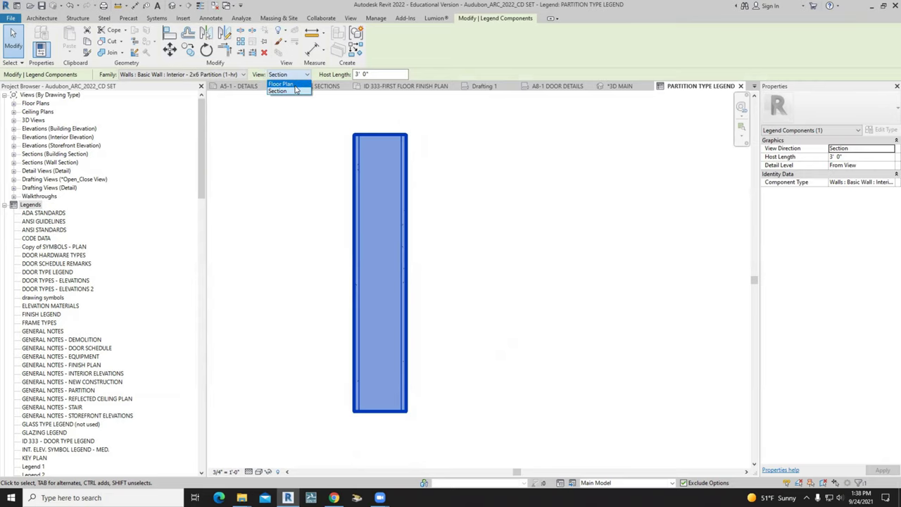
click(306, 74)
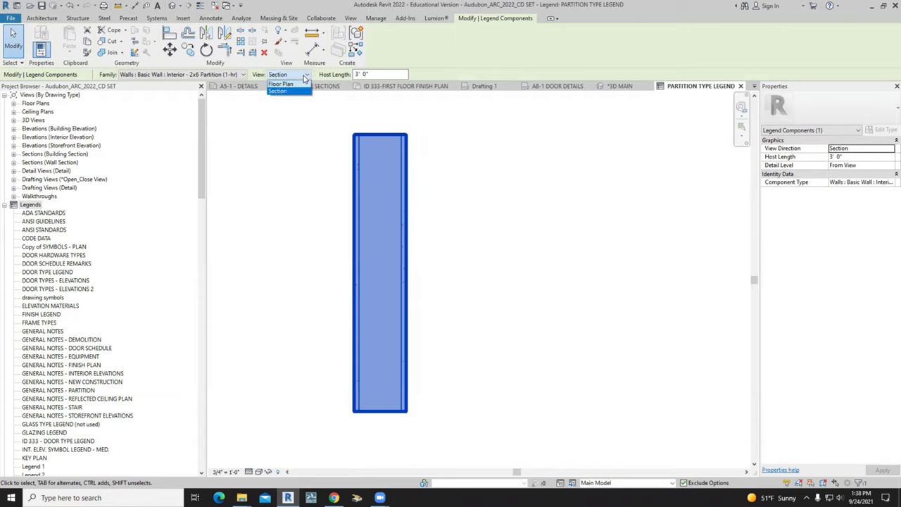
click(306, 75)
click(306, 74)
click(282, 83)
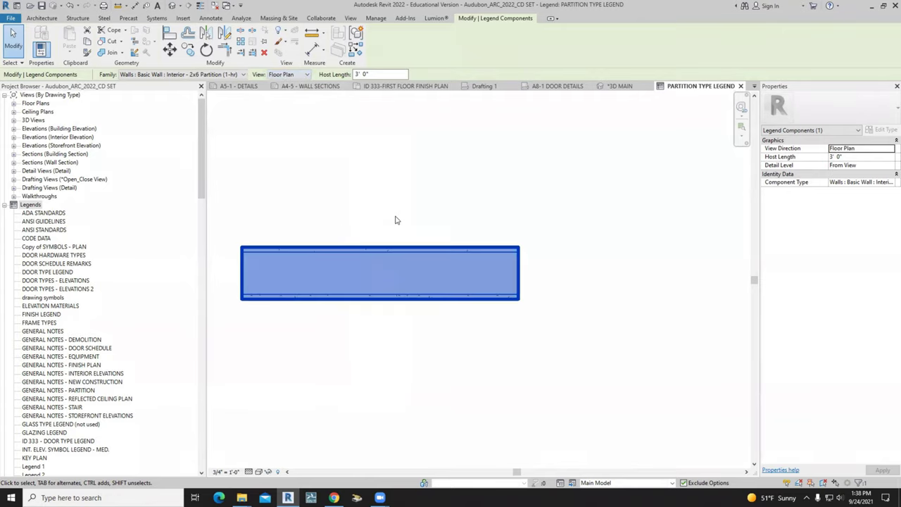
scroll(395, 248, down, 1)
scroll(383, 247, down, 1)
scroll(370, 252, down, 1)
Set the plan wall component's Host Length to 4' 0"
click(360, 74)
text(4)
key(Return)
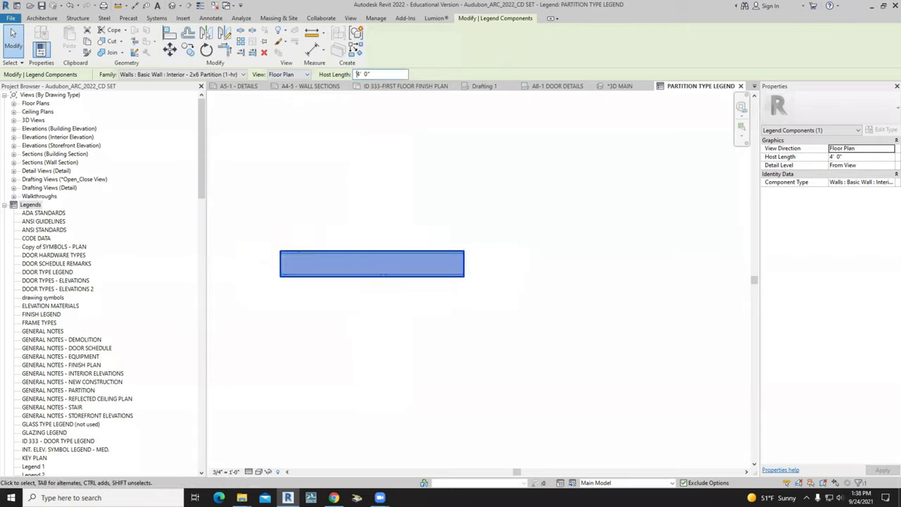
click(375, 240)
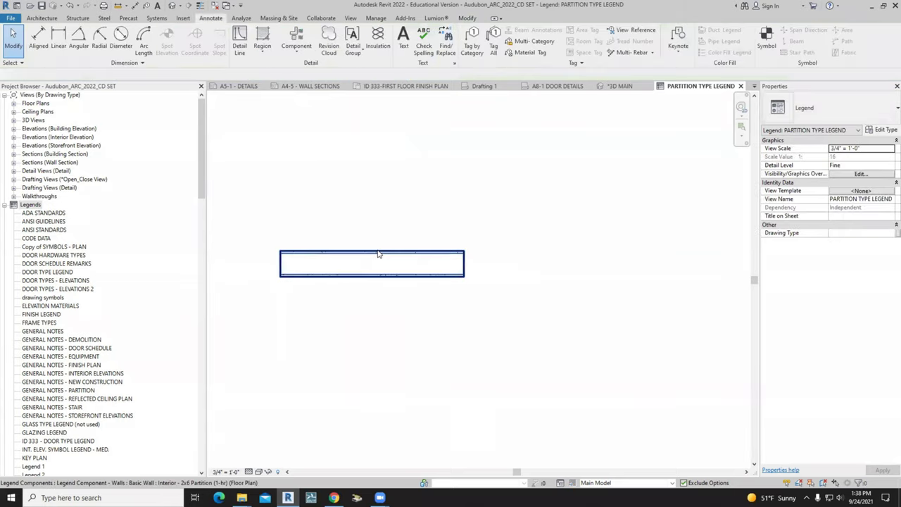
click(367, 82)
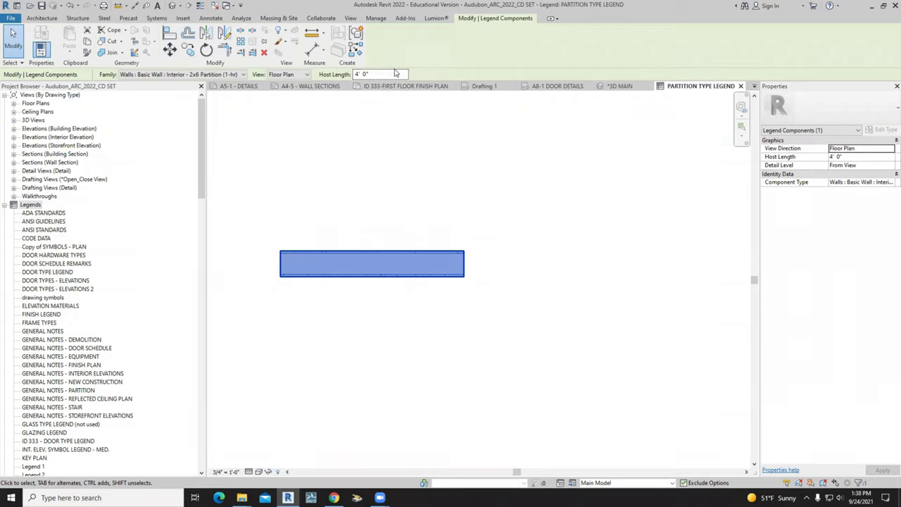
Ctrl-drag copies of the plan wall downward so three walls stack vertically
click(420, 221)
scroll(328, 201, down, 3)
click(375, 239)
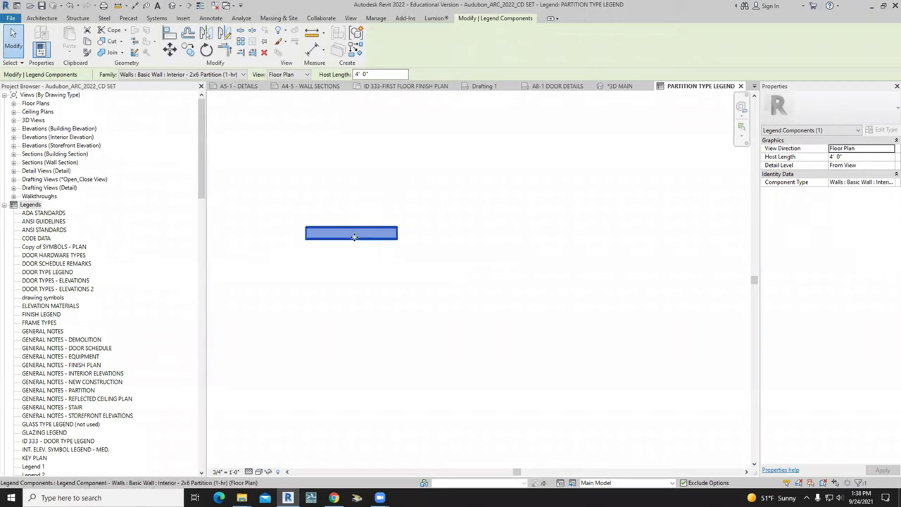
drag(354, 237, 356, 402)
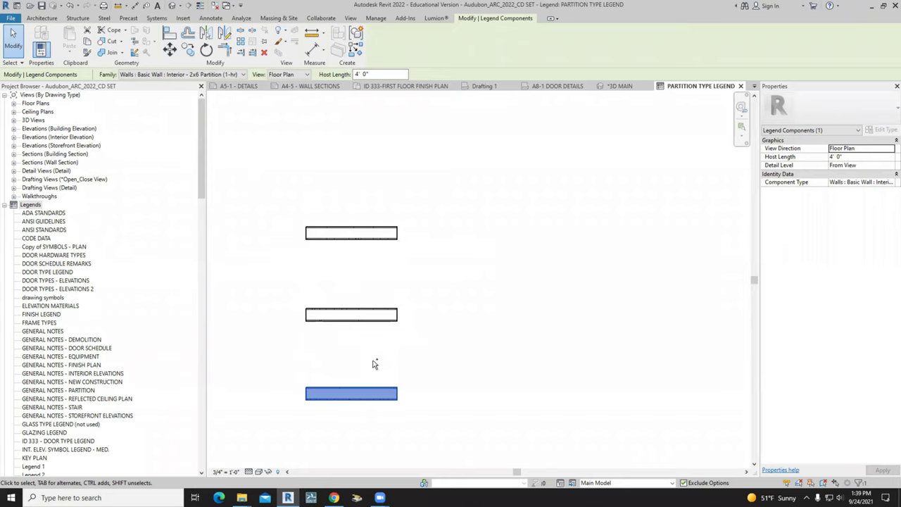
click(258, 303)
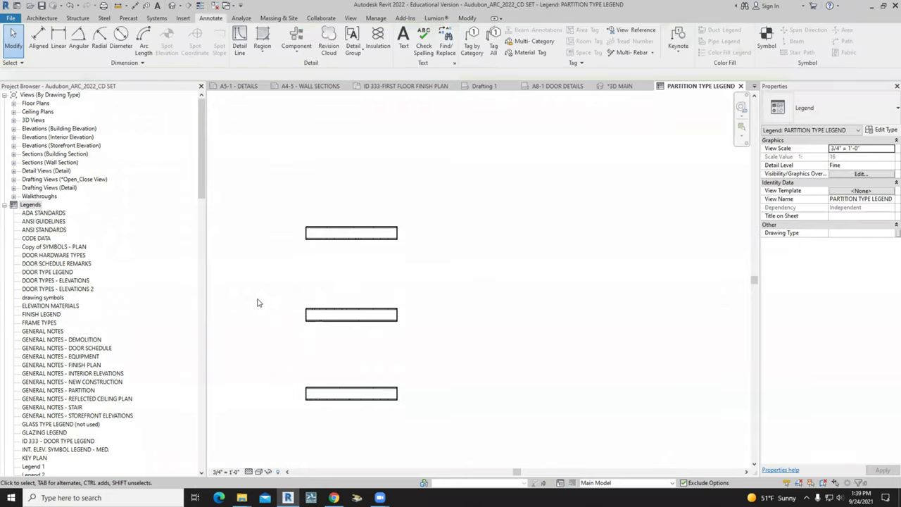
scroll(356, 422, up, 1)
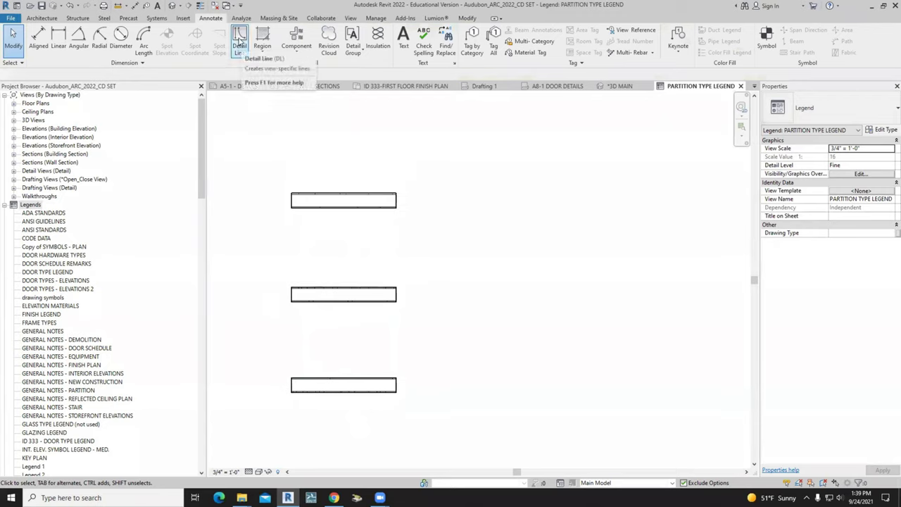
mouse_move(239, 41)
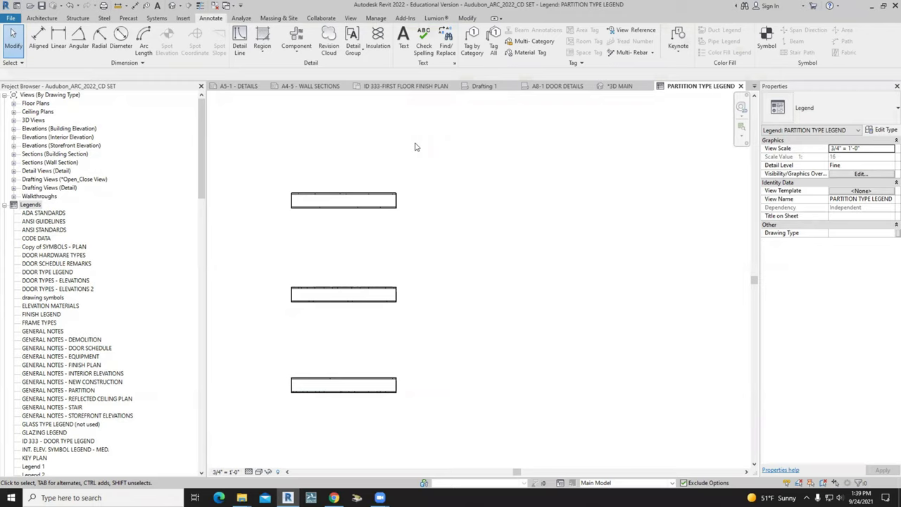
Draw a rectangular detail-line border around the walls plus a horizontal header line near its top
click(239, 39)
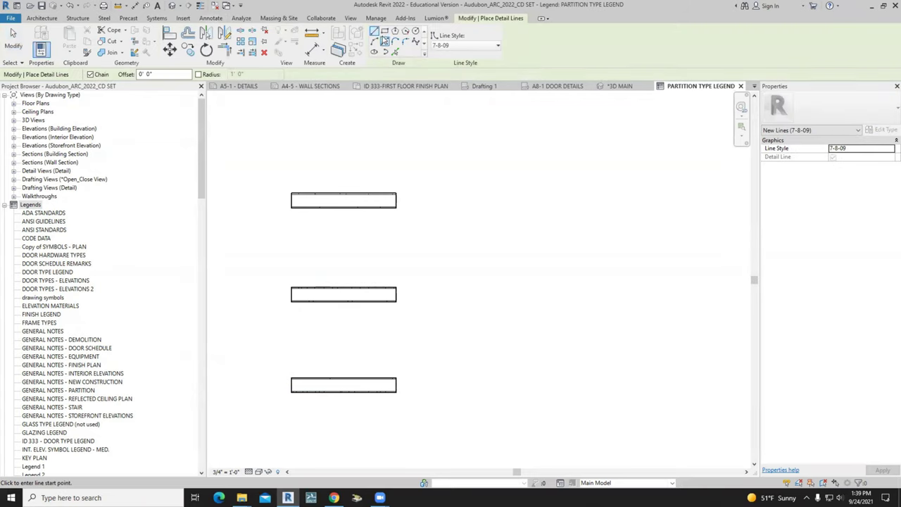
click(384, 34)
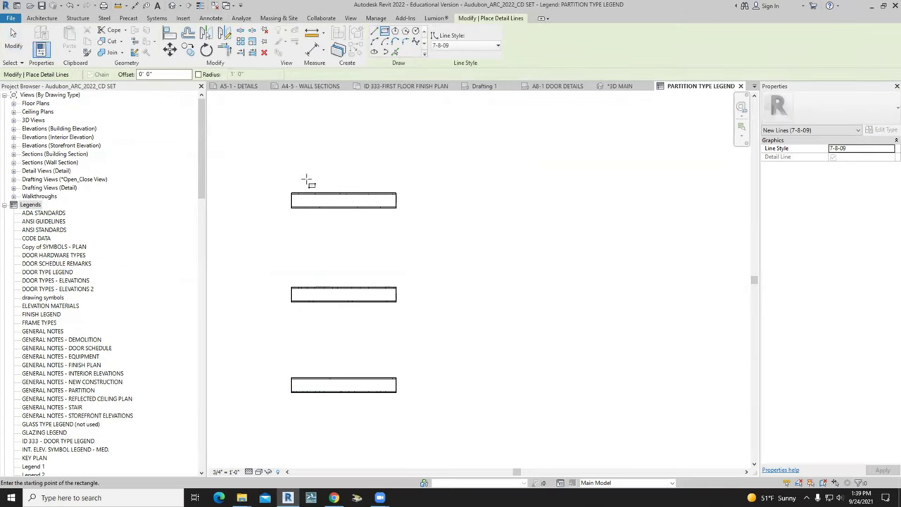
click(271, 134)
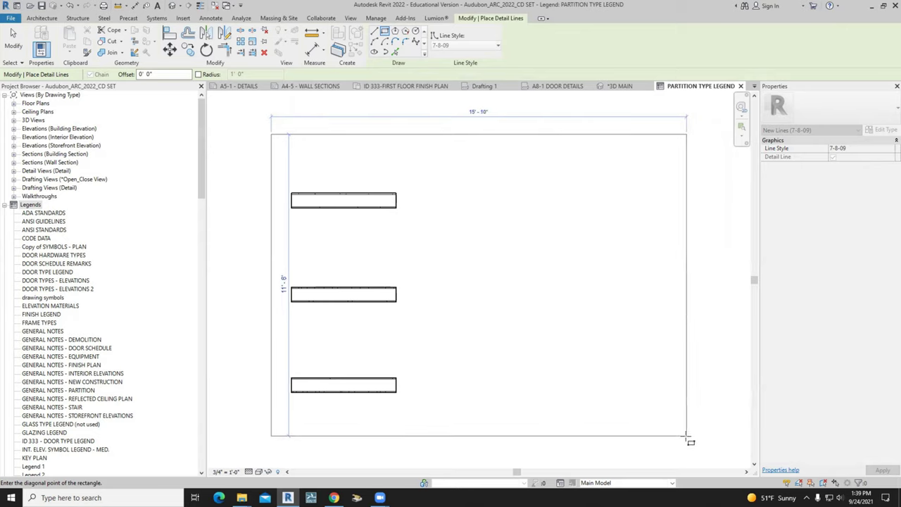
click(687, 436)
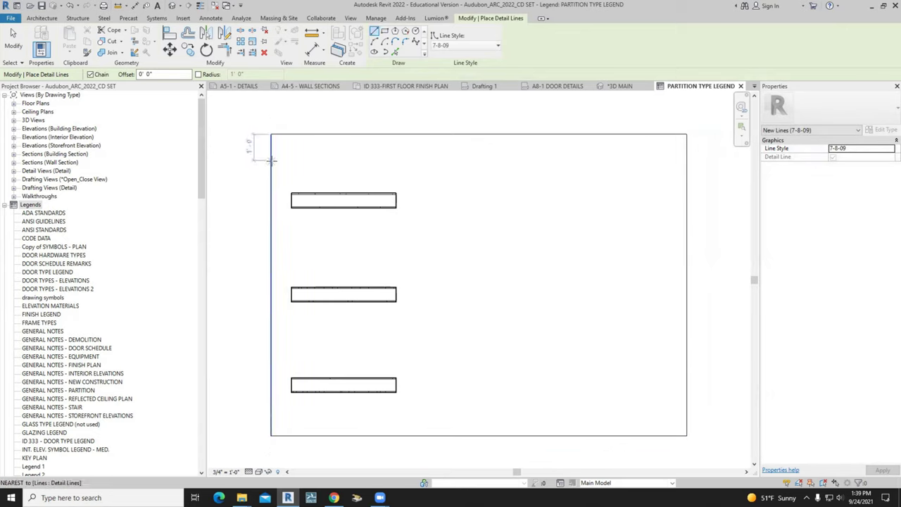
click(272, 160)
click(686, 160)
key(Escape)
key(Escape)
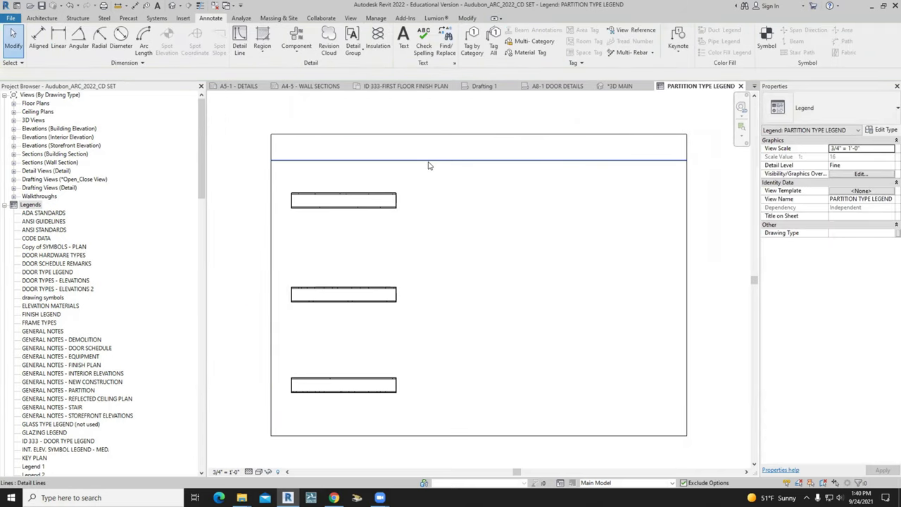
click(463, 164)
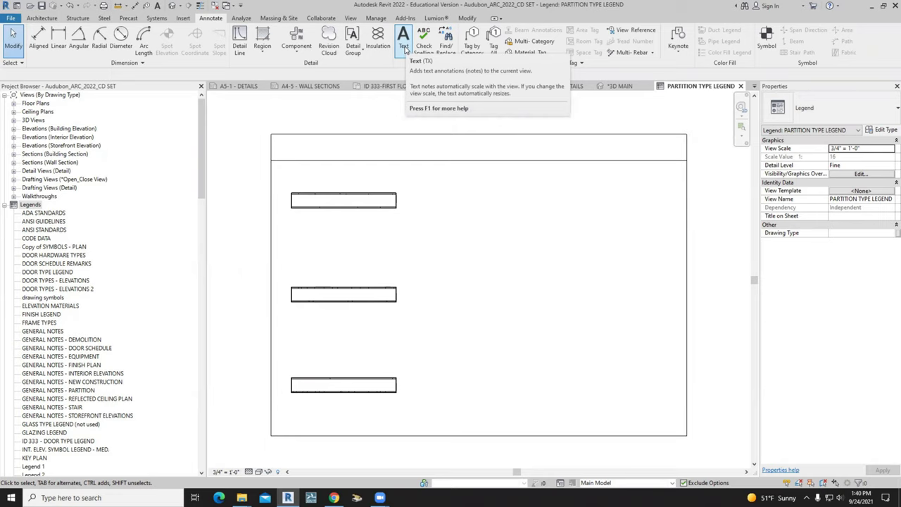
Start a text note with the 1/4" Arial text type selected
click(404, 47)
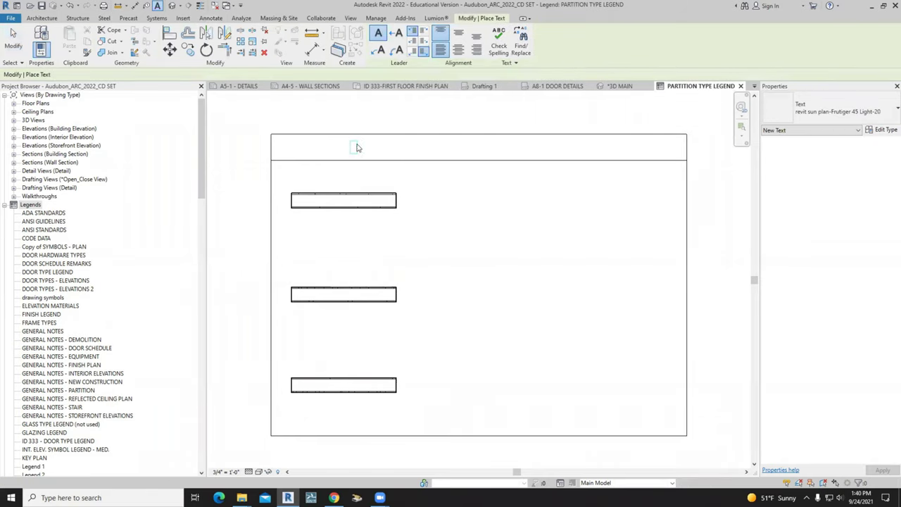
click(352, 145)
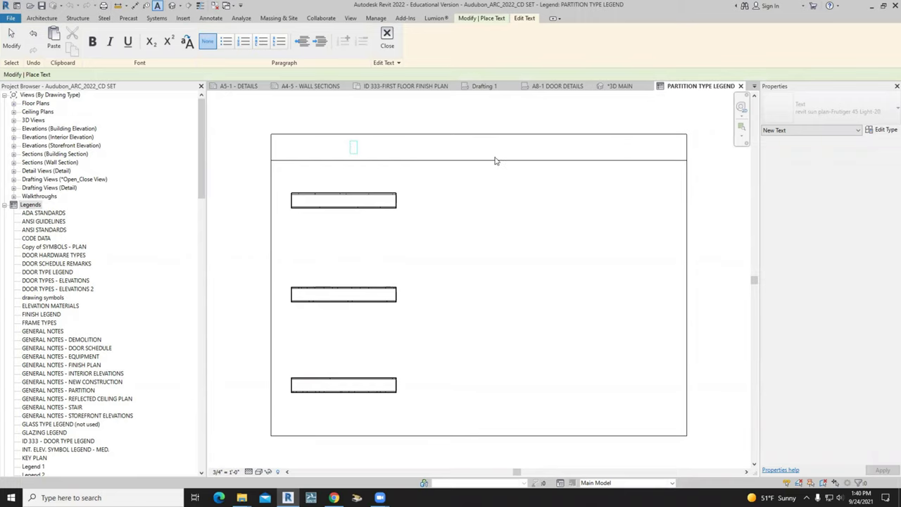
key(Escape)
key(Escape)
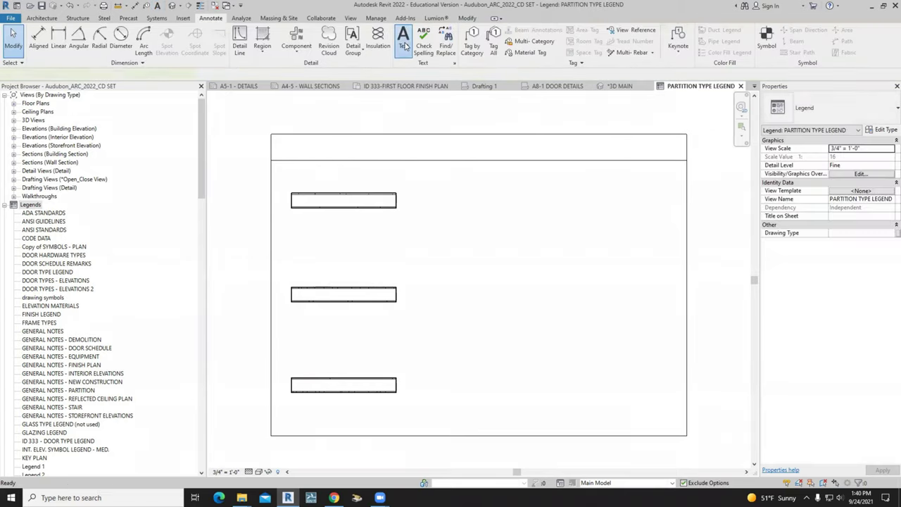
click(404, 42)
click(831, 110)
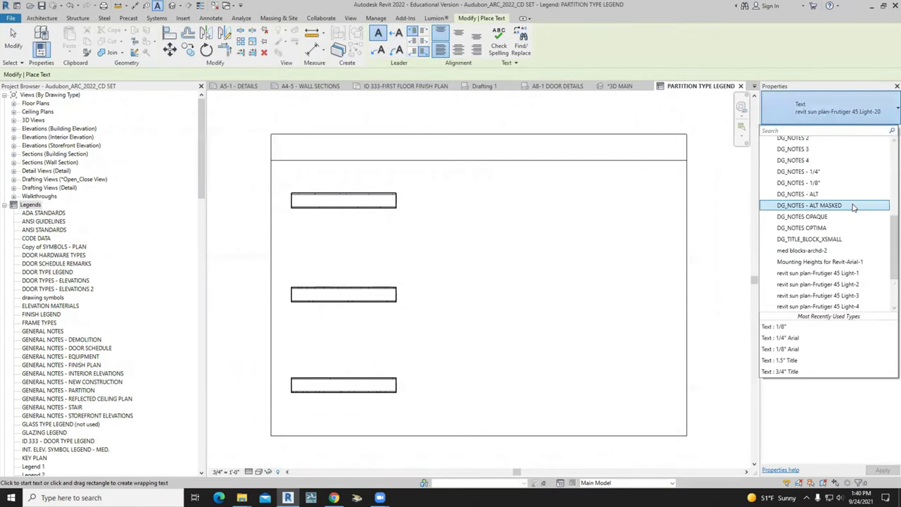
scroll(838, 211, up, 5)
scroll(838, 194, up, 2)
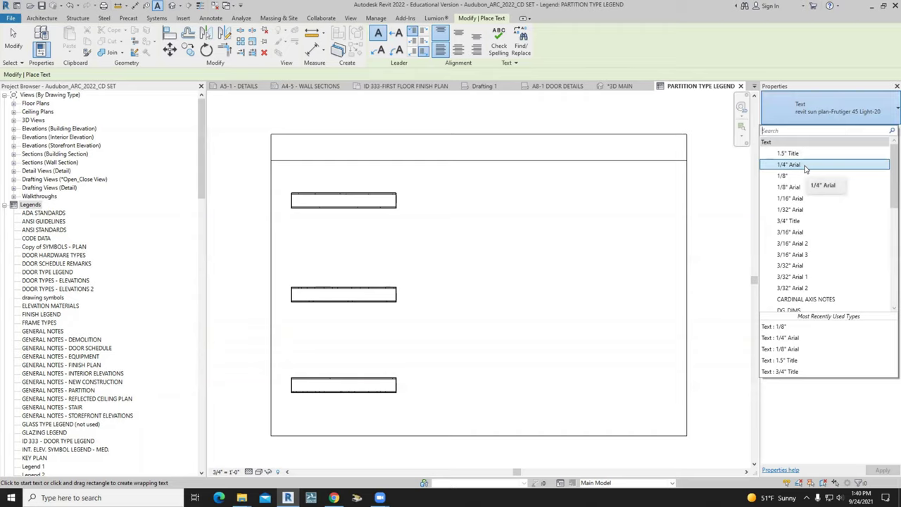
click(806, 165)
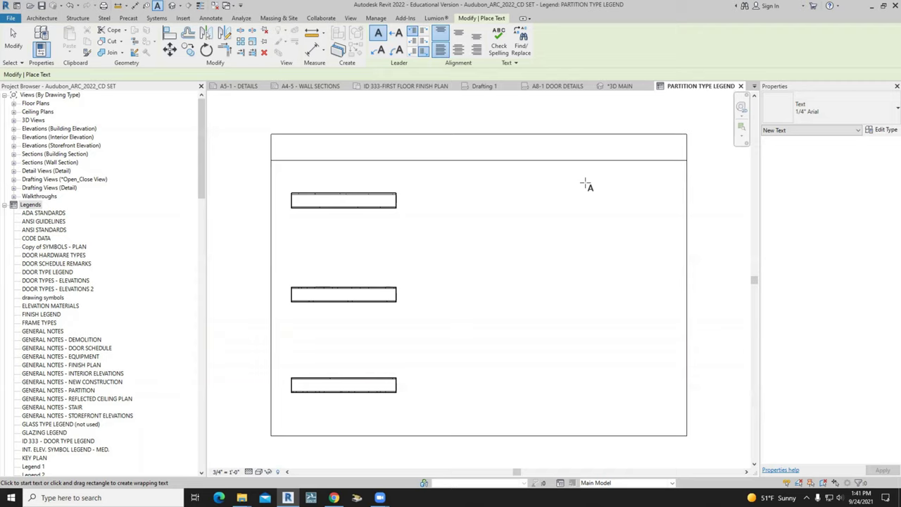
Type the header title PARTITION TYPE LEGEND, correcting the stray M to D
click(338, 141)
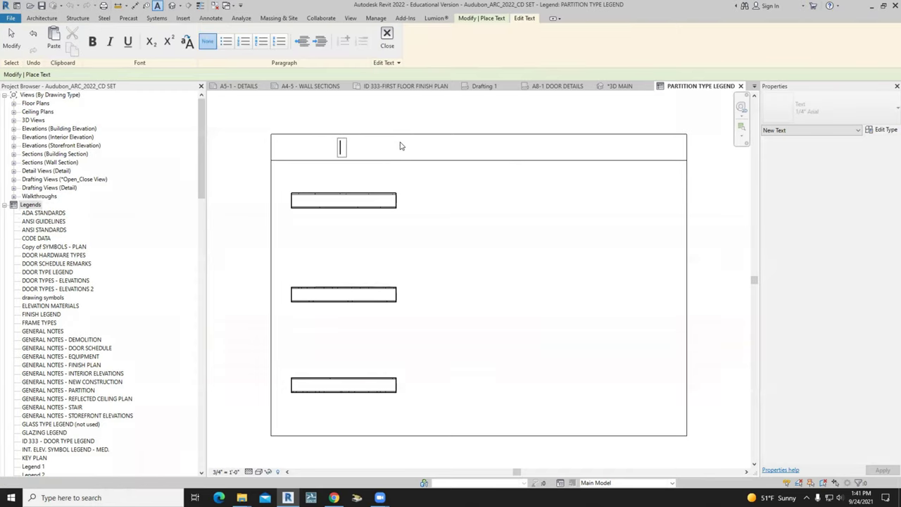
text(PARTITION T)
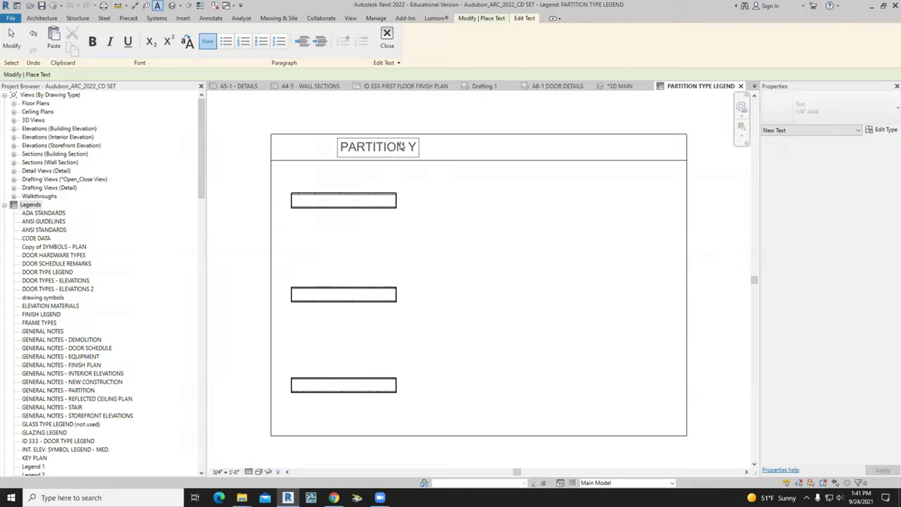
text(YPE LEGENM)
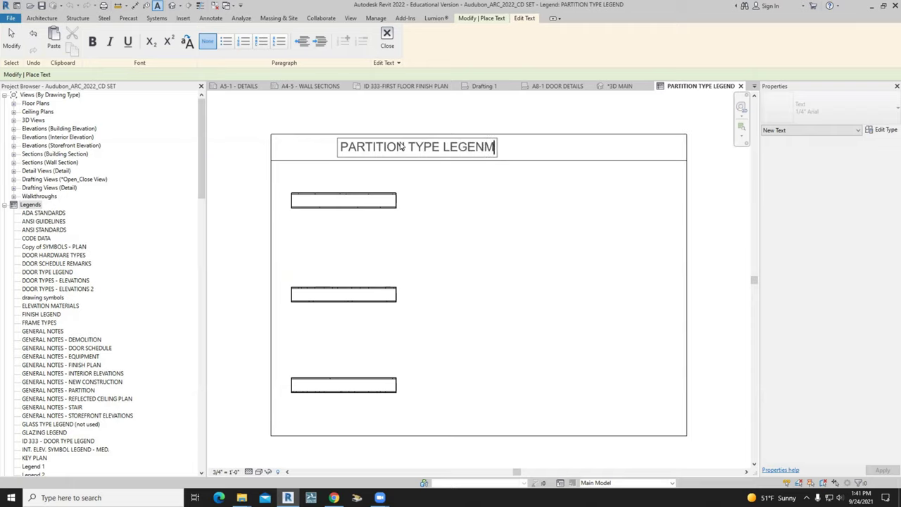
key(BackSpace)
text(D)
key(Return)
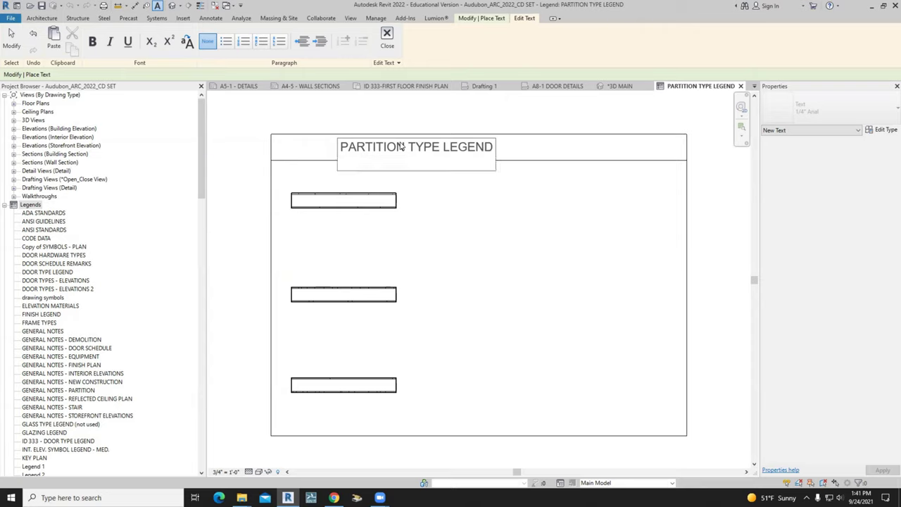
key(BackSpace)
click(519, 237)
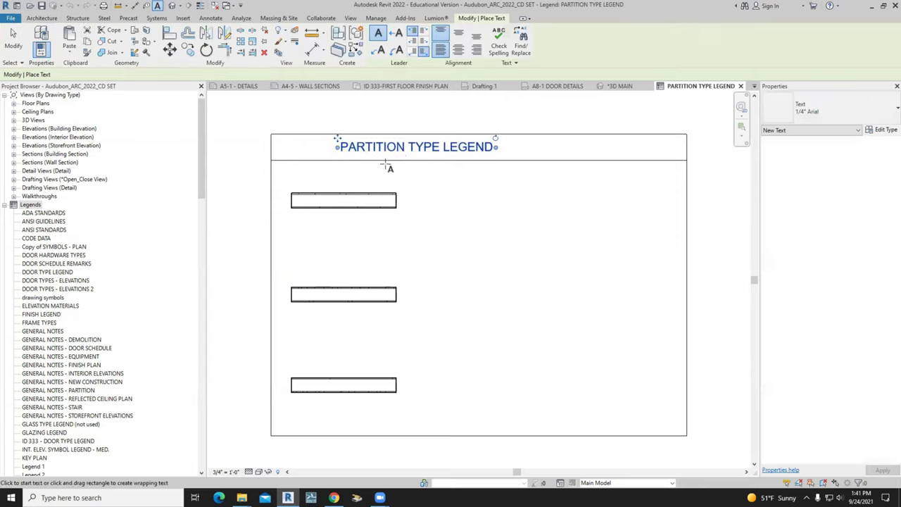
Move the title text note to the legend's left border and stretch it to the right border
key(Escape)
click(340, 149)
drag(339, 150, 273, 149)
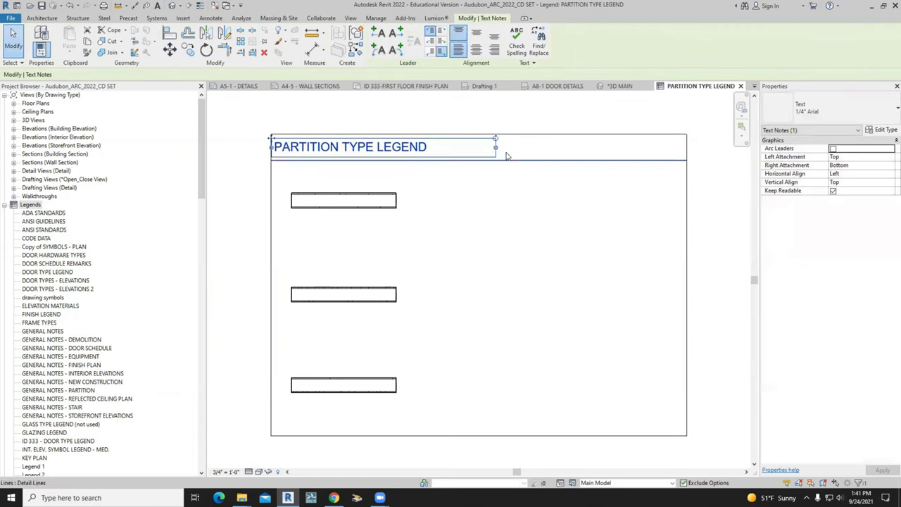
drag(496, 146, 686, 141)
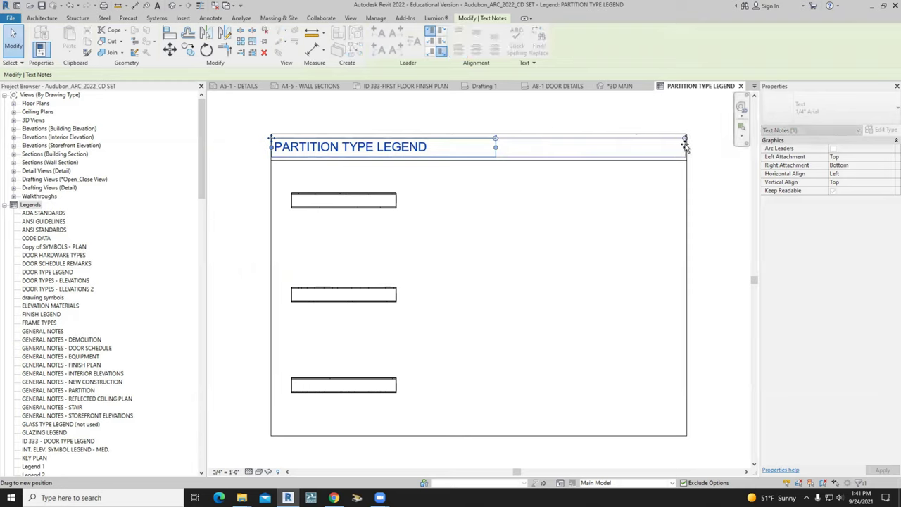
drag(686, 145, 687, 145)
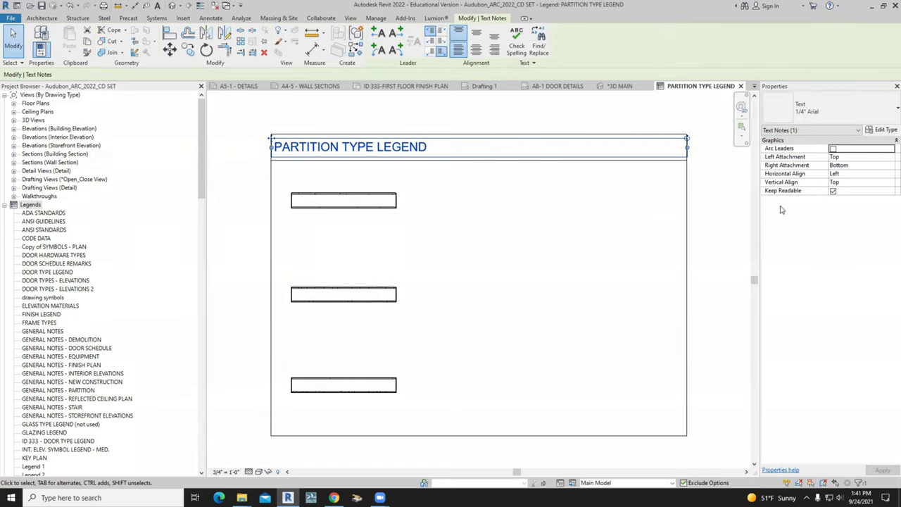
Center PARTITION TYPE LEGEND with Horizontal Align set to Center and Align Center
click(889, 175)
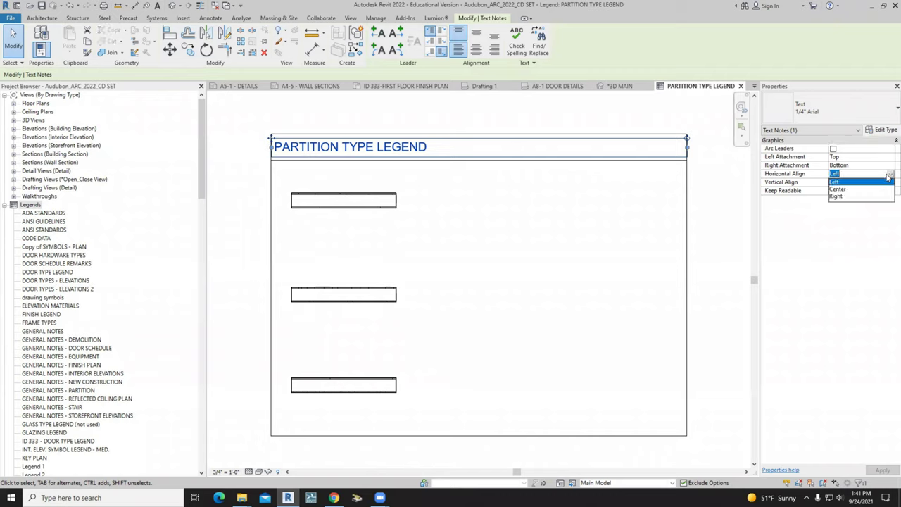
click(842, 188)
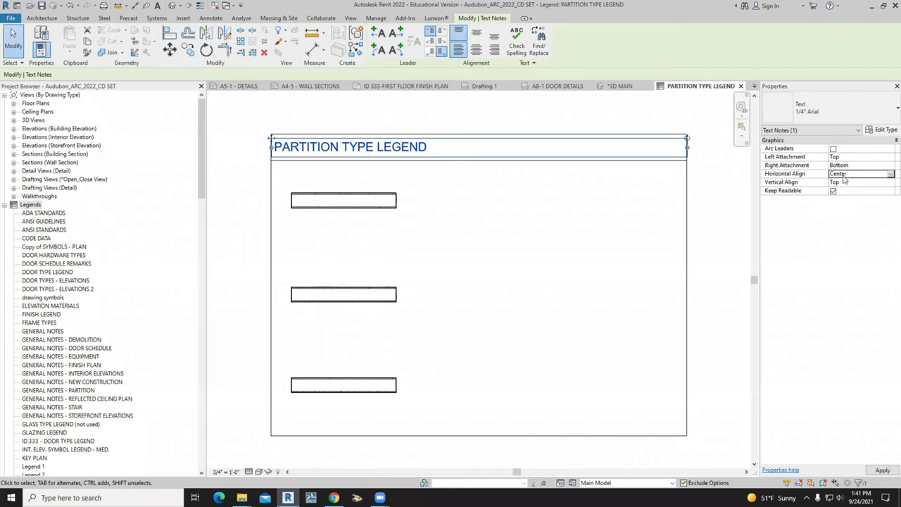
key(Return)
click(885, 470)
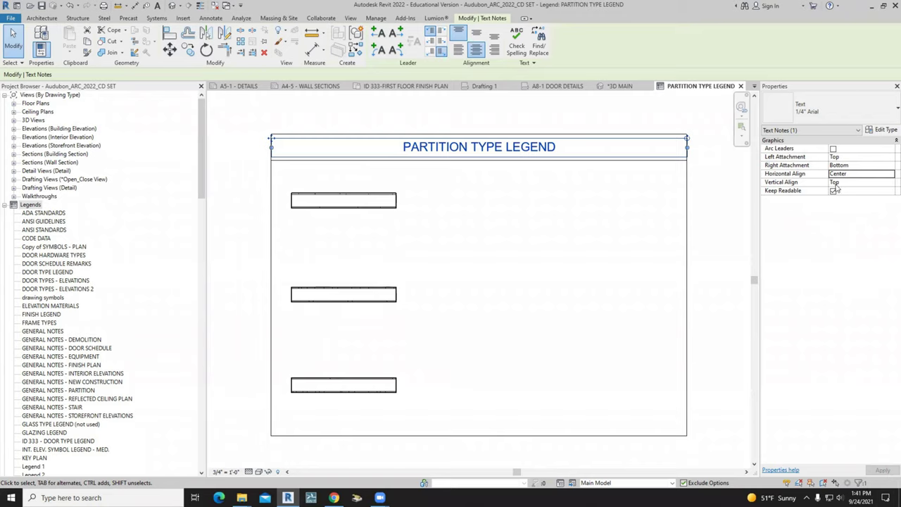
click(889, 175)
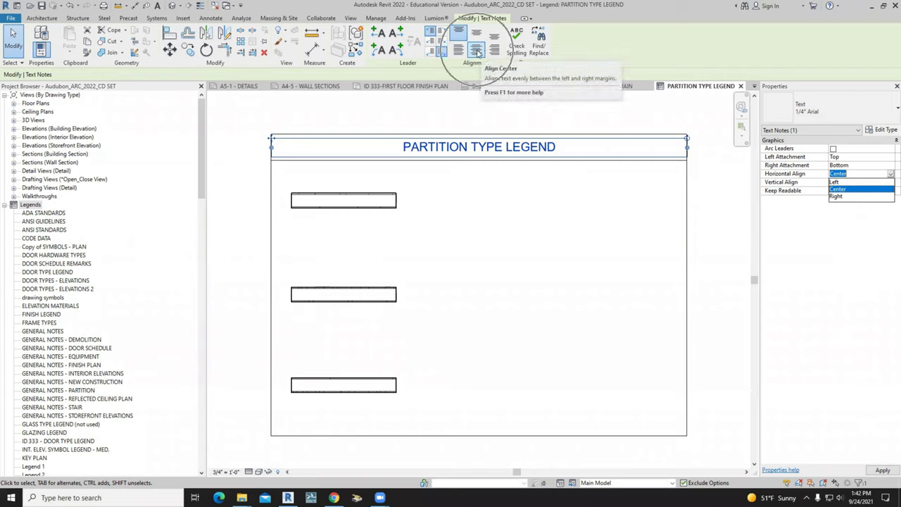
click(478, 53)
click(539, 226)
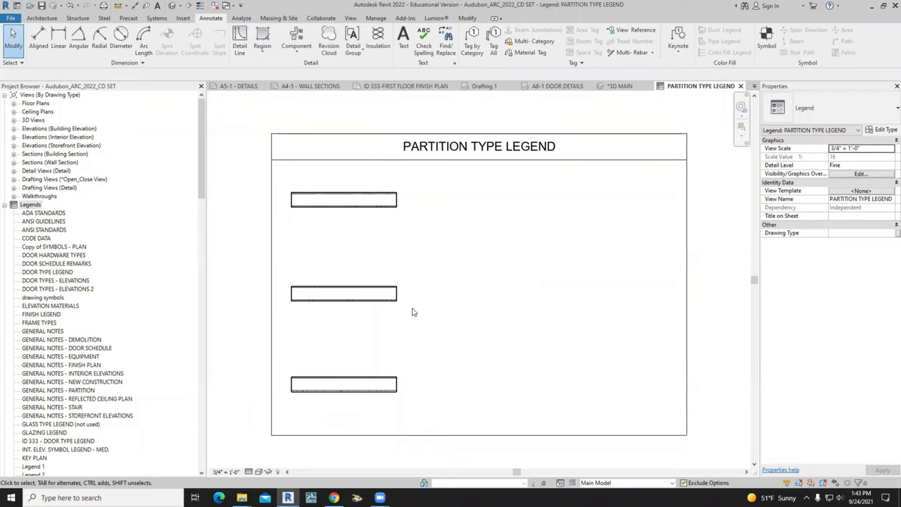
Swap the middle legend wall component to another, stipple-filled wall type from the Family list
click(388, 295)
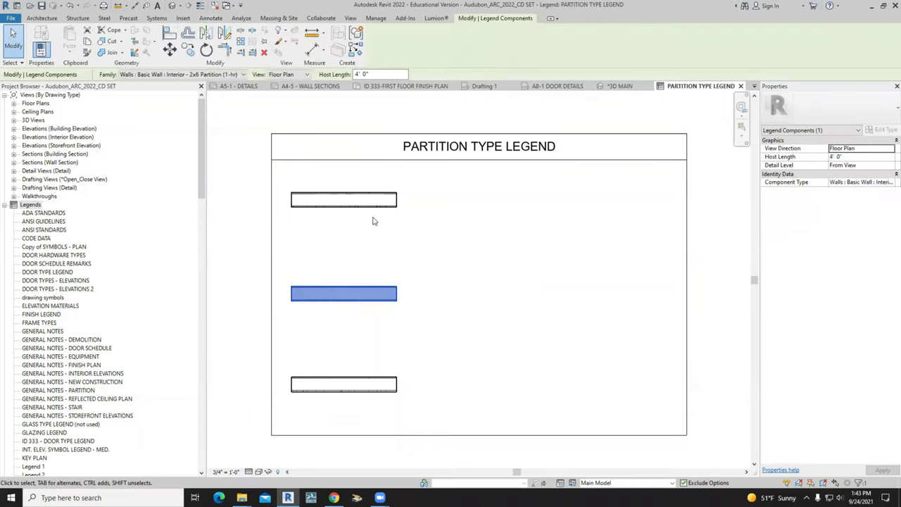
click(243, 74)
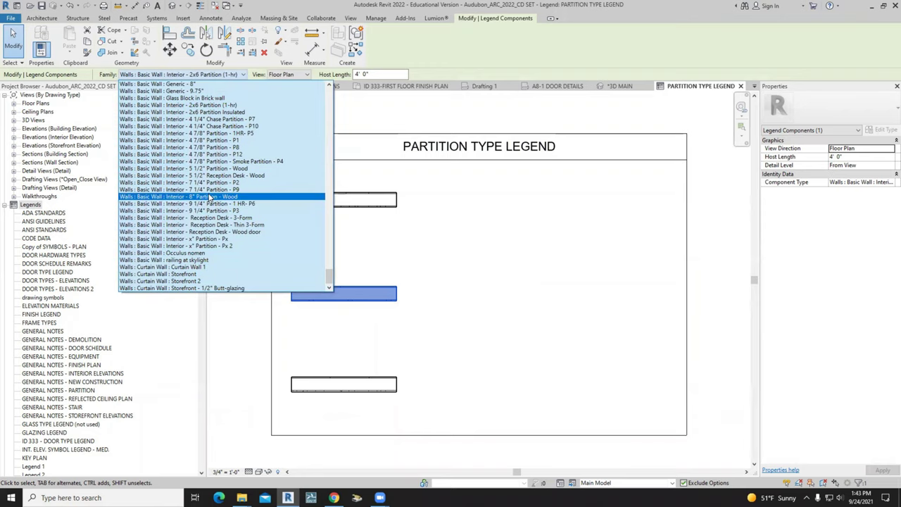
click(348, 356)
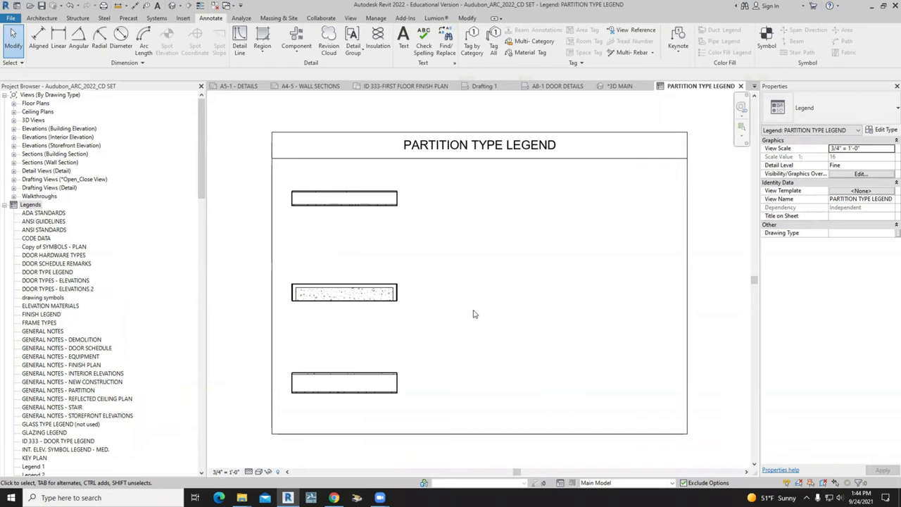
Save the project with Ctrl+S and start the Annotate Material Tag tool
scroll(473, 312, up, 1)
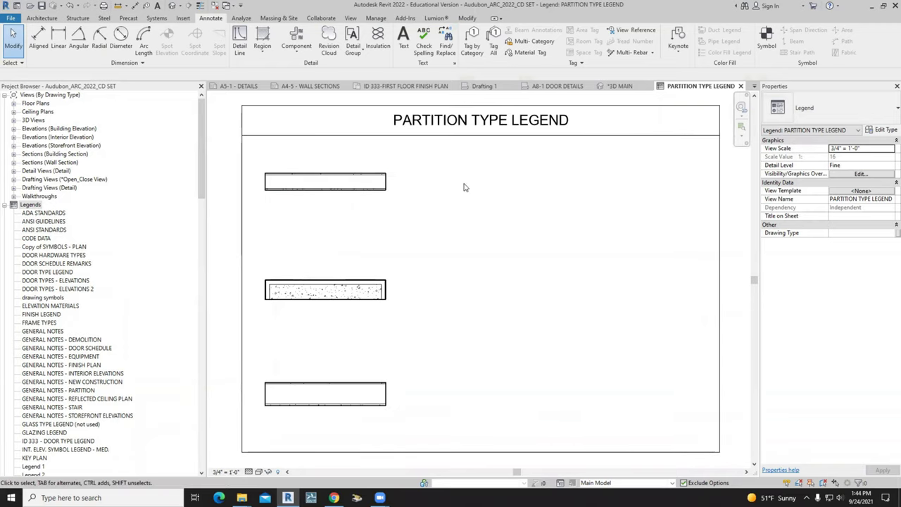
key(ctrl+s)
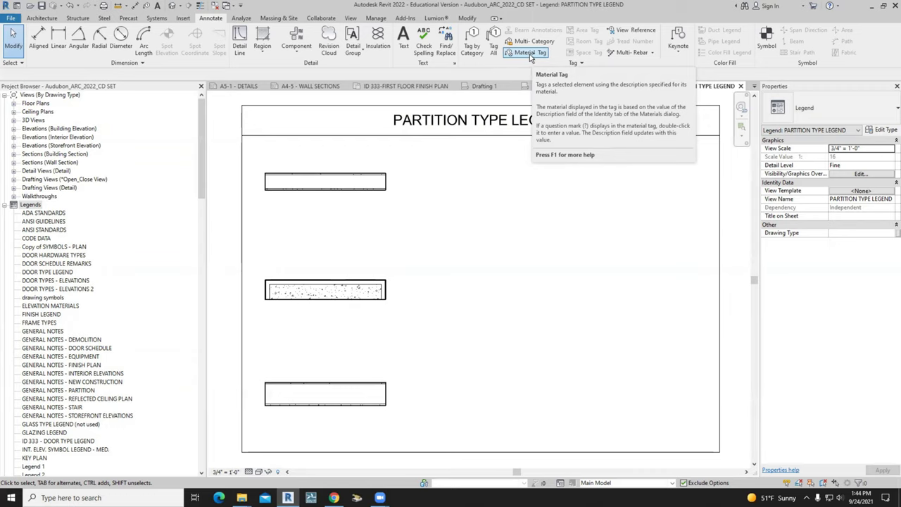
click(530, 56)
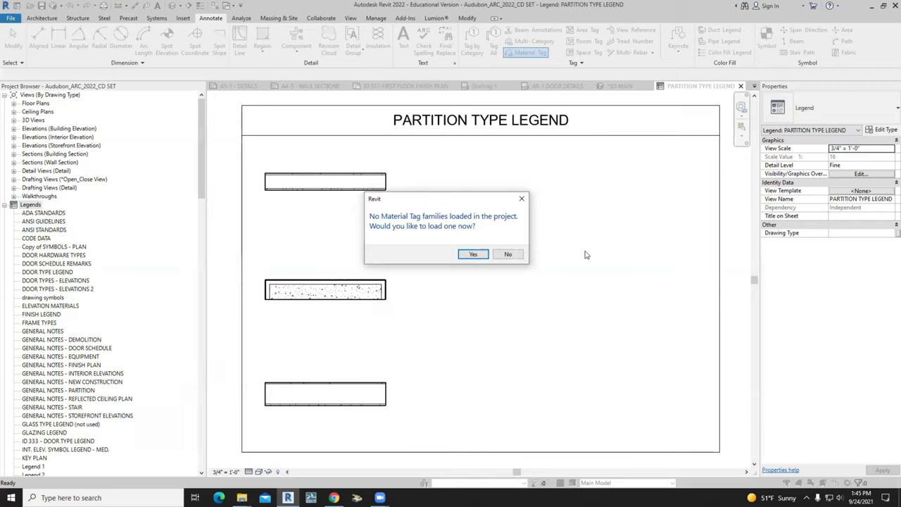
Load Material Tag.rfa from the Architectural library folder
click(474, 254)
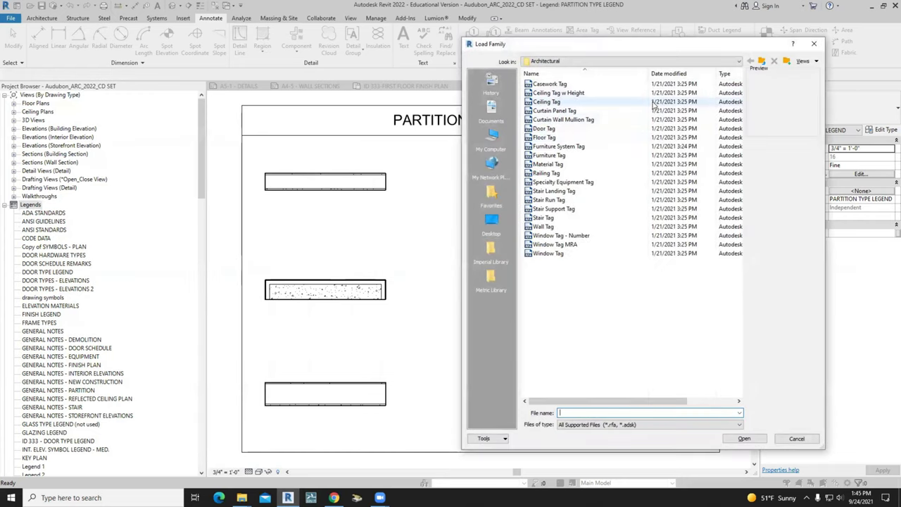
click(577, 165)
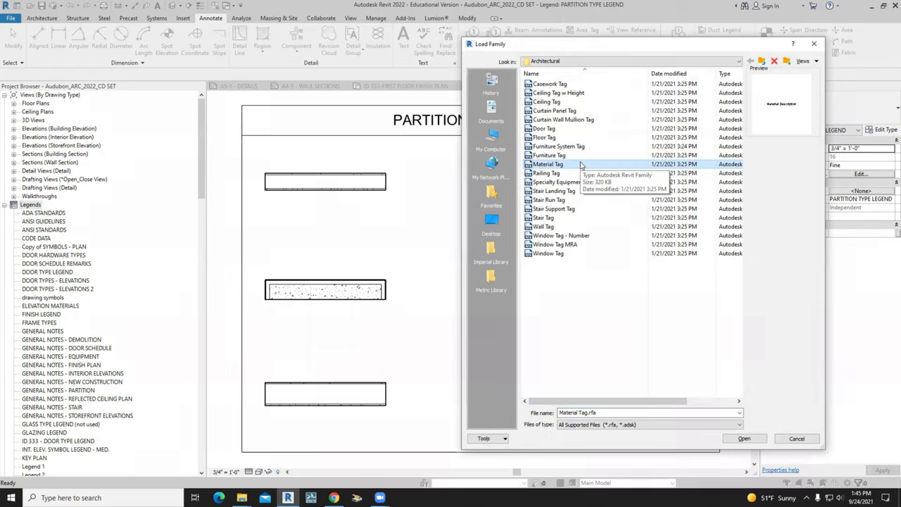
double_click(581, 165)
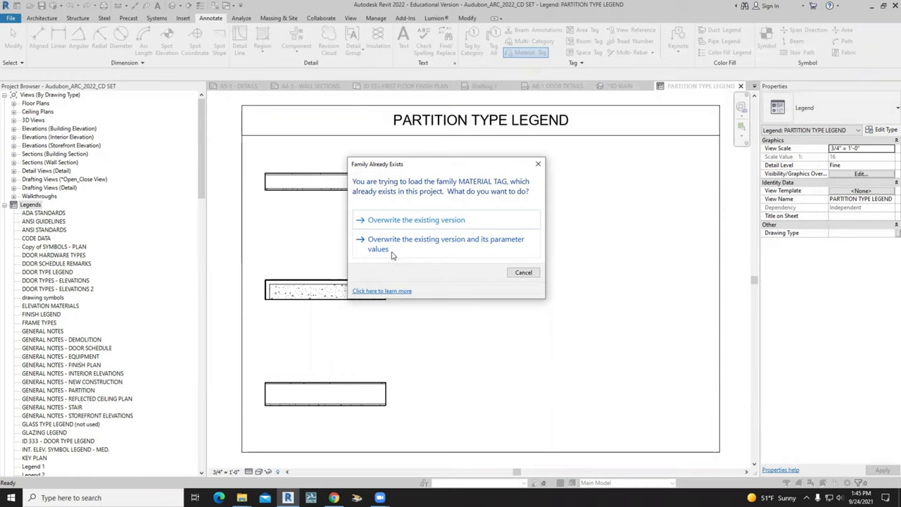
Overwrite the existing Material Tag family and place a leadered tag right of the top wall component
click(393, 256)
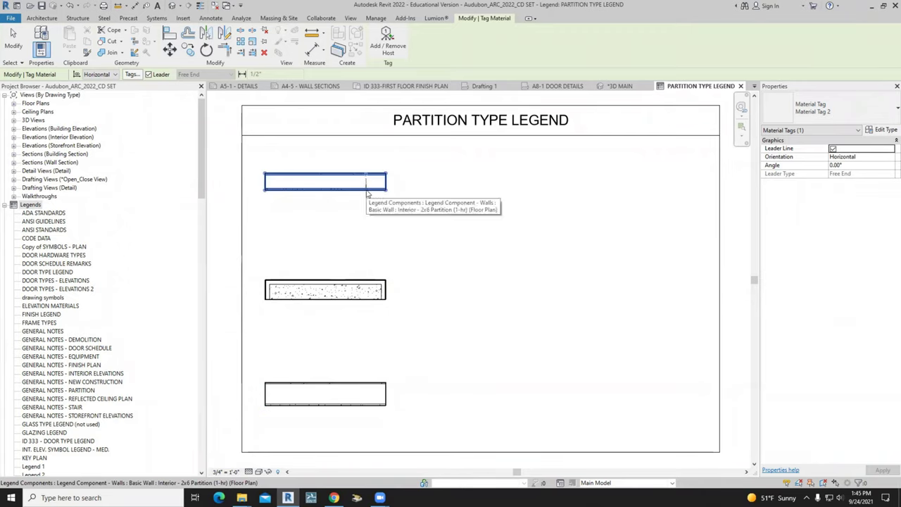
click(366, 192)
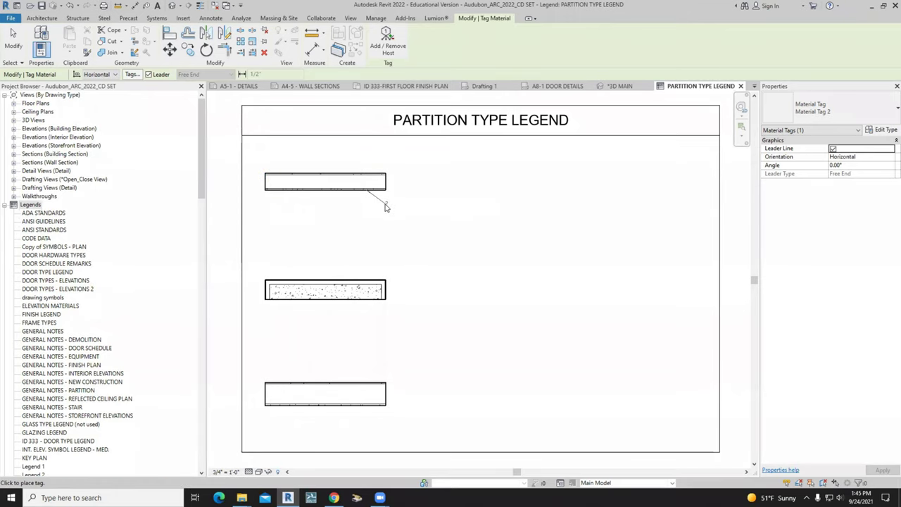
click(384, 203)
click(405, 204)
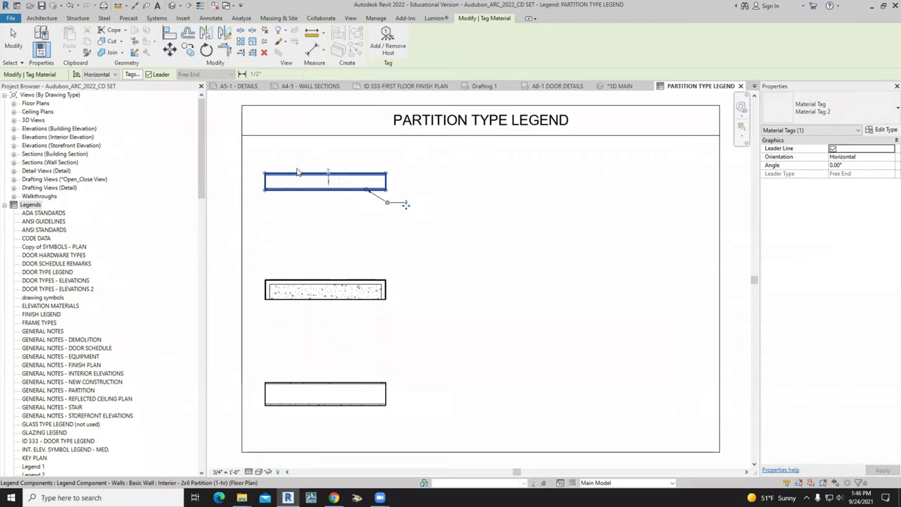
scroll(310, 172, up, 2)
scroll(313, 170, up, 1)
scroll(317, 169, up, 1)
scroll(371, 164, down, 1)
scroll(460, 166, up, 1)
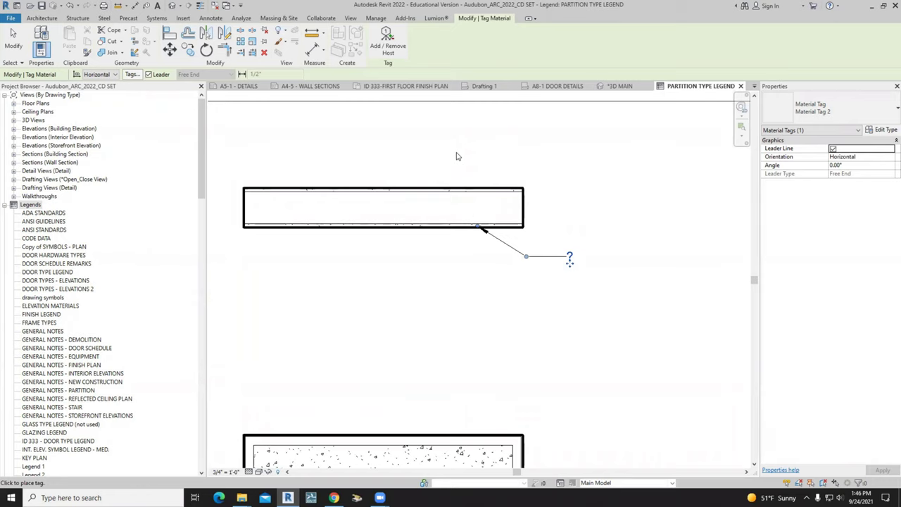
key(Escape)
click(502, 241)
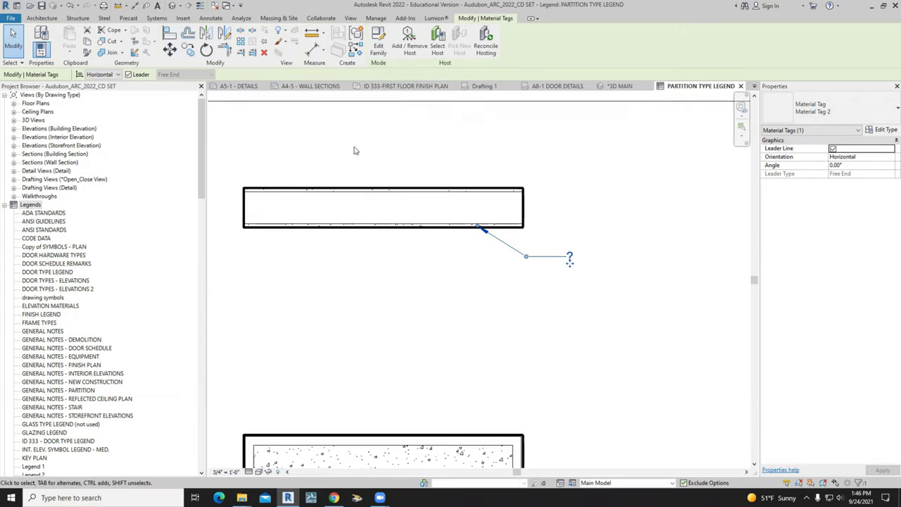
Edit the Material Tag family and check its label uses the Description parameter
click(378, 43)
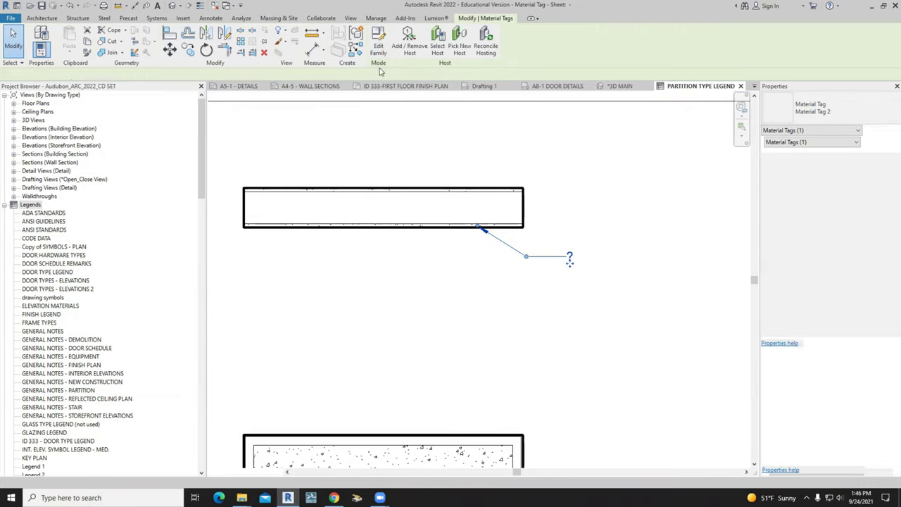
click(478, 289)
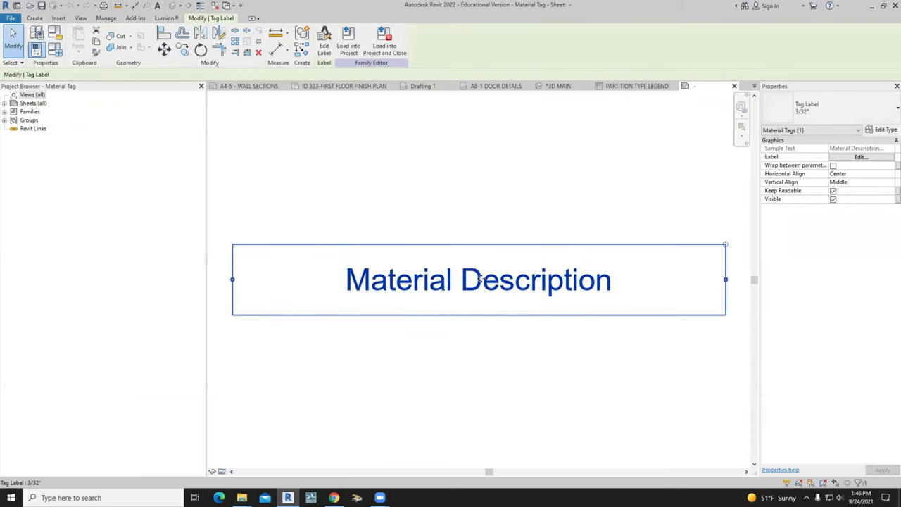
click(324, 47)
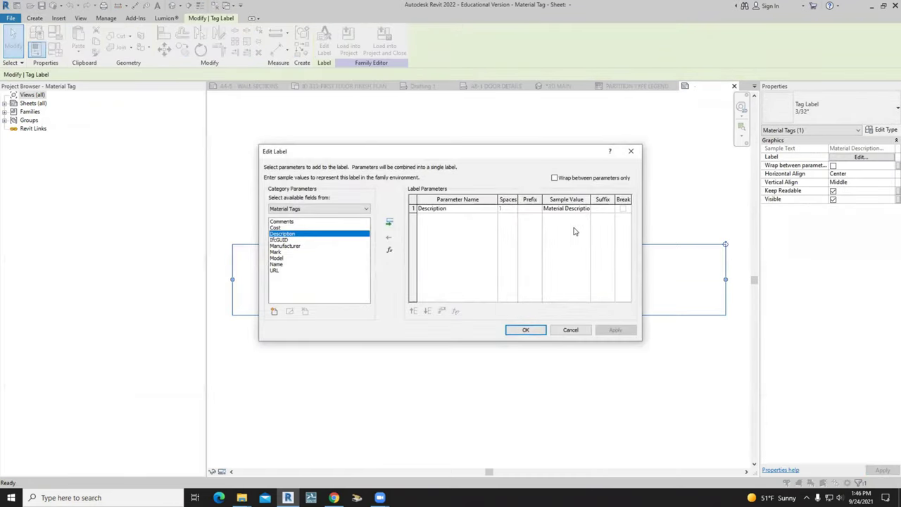
drag(591, 200, 609, 200)
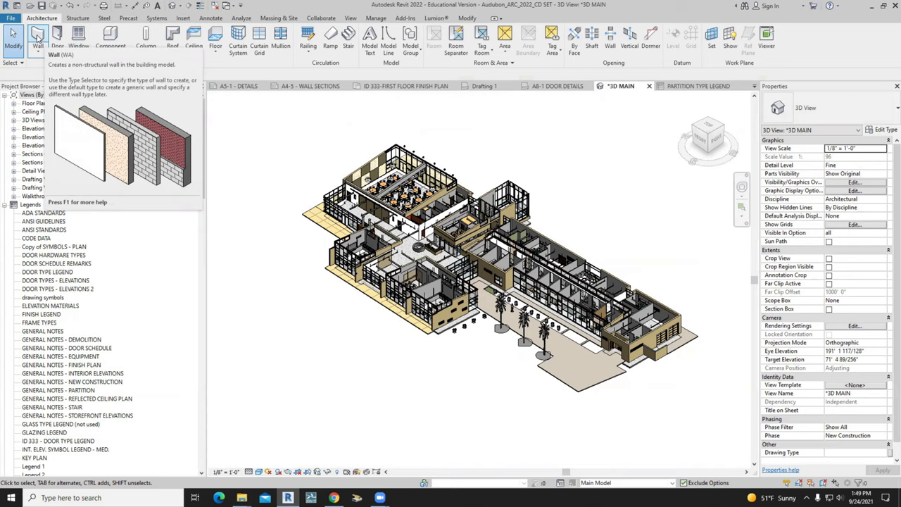
Start a wall and pick the Interior - 2x6 Partition (1-hr) type
click(37, 33)
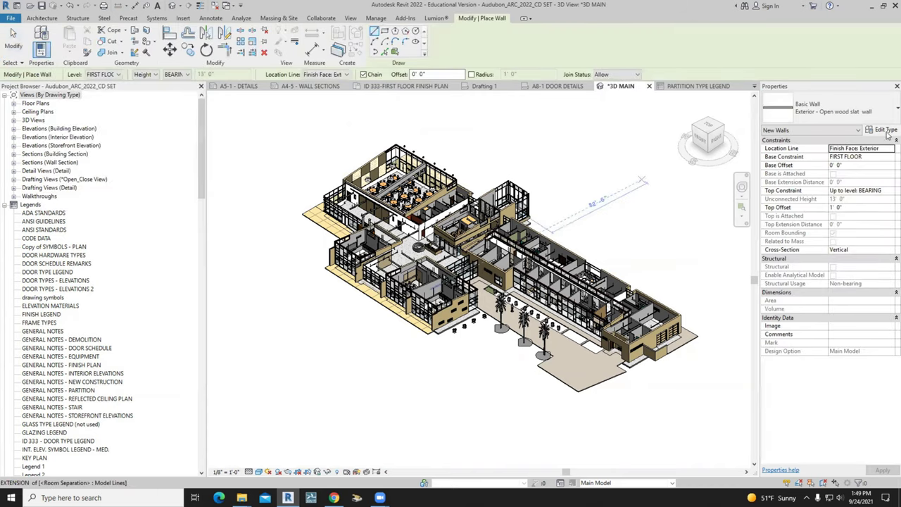
click(868, 114)
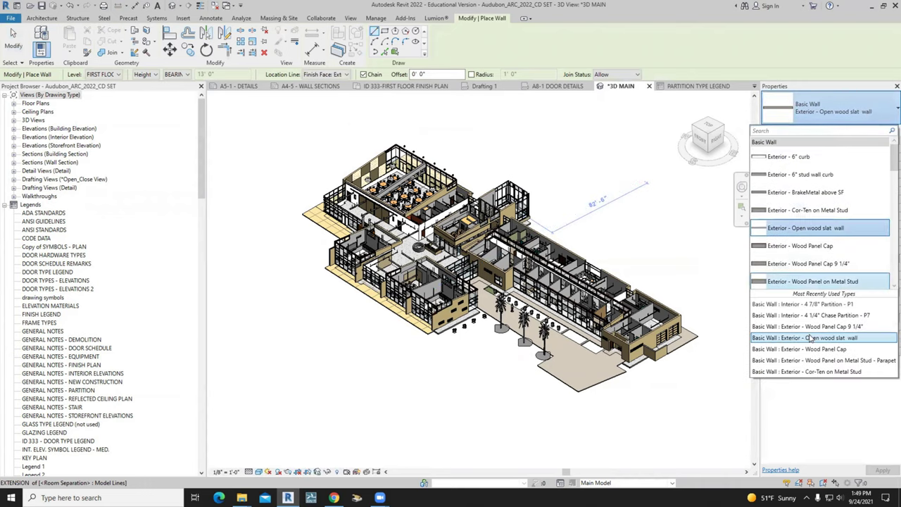
scroll(843, 247, down, 2)
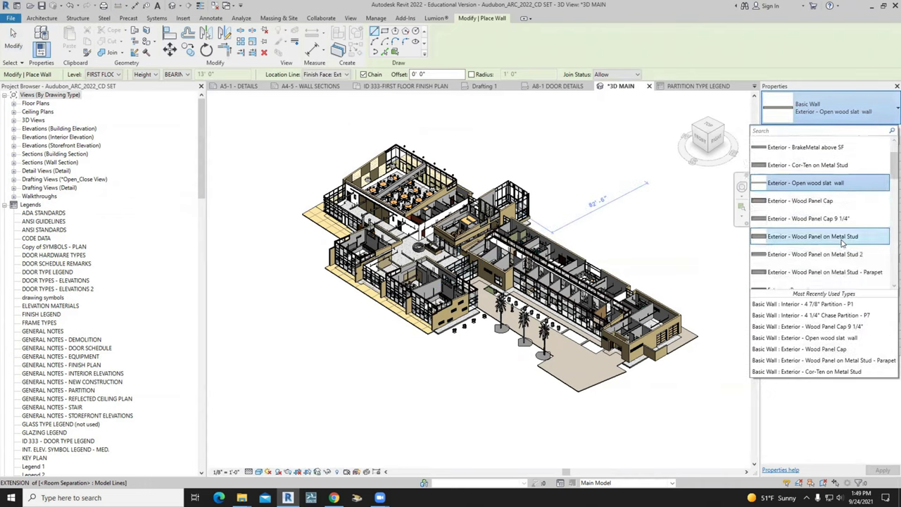
scroll(843, 243, down, 3)
scroll(843, 244, down, 3)
scroll(817, 218, down, 3)
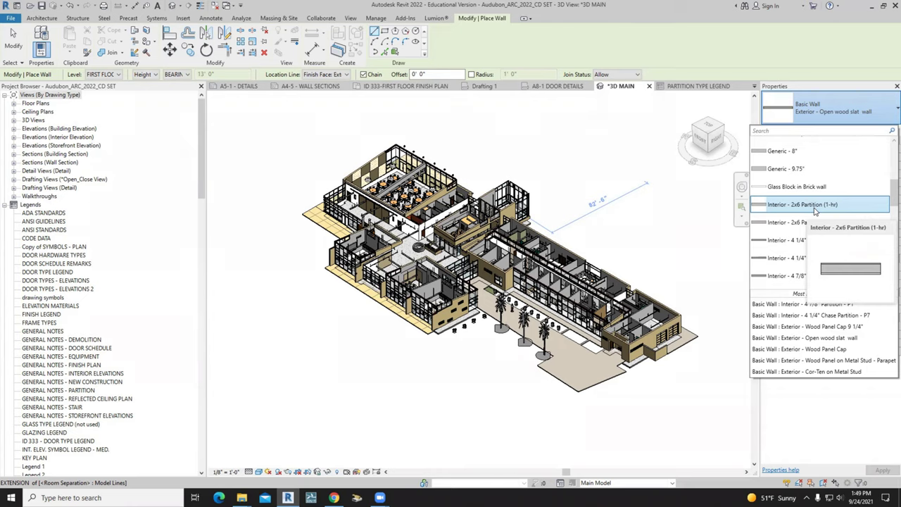
click(814, 207)
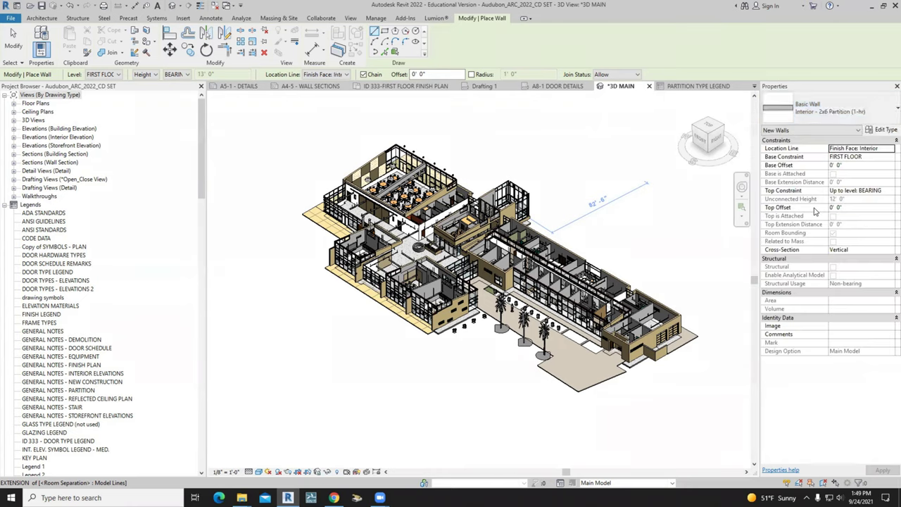
Open the type properties with preview and show its Structure layers
click(885, 131)
click(519, 359)
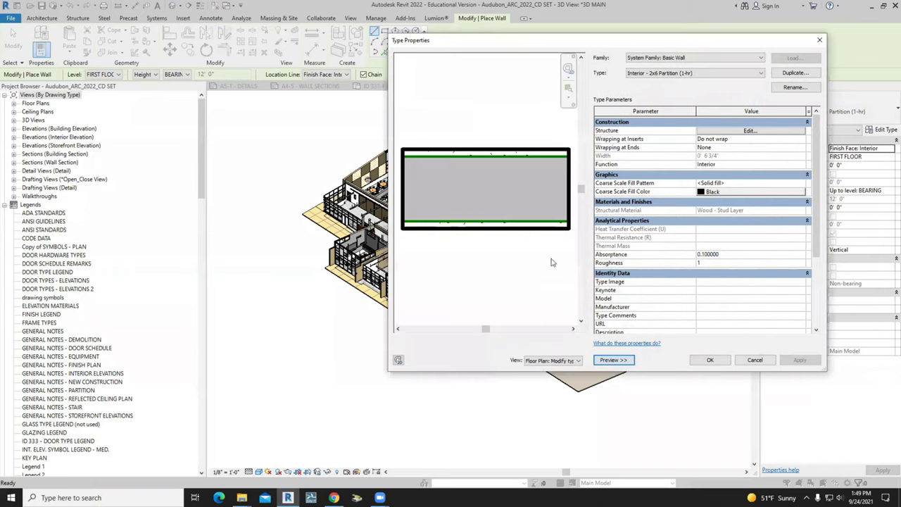
drag(630, 43, 500, 51)
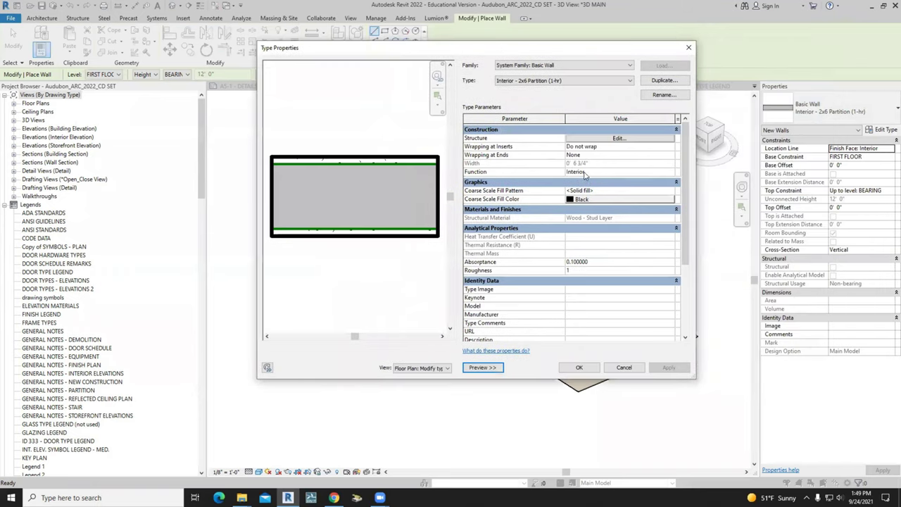
click(617, 138)
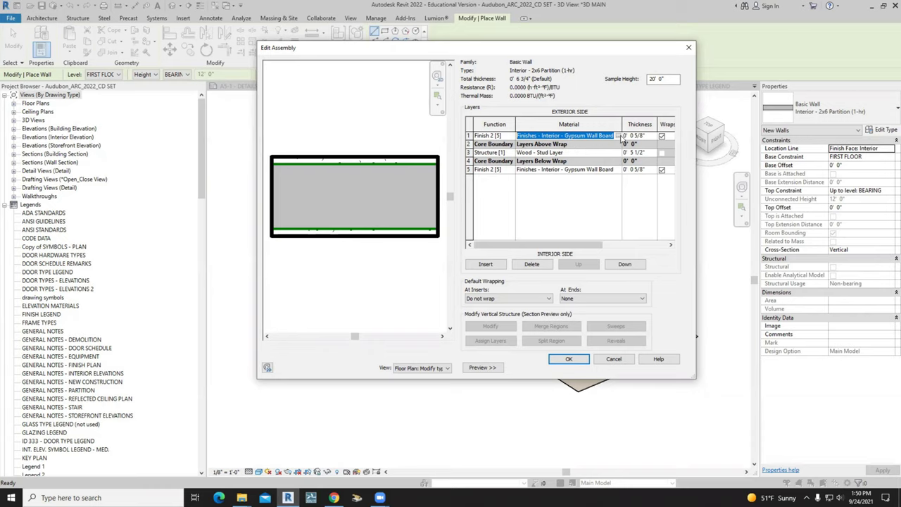
Open layer 1's Finishes - Interior - Gypsum Wall Board material and edit its Description field
click(618, 137)
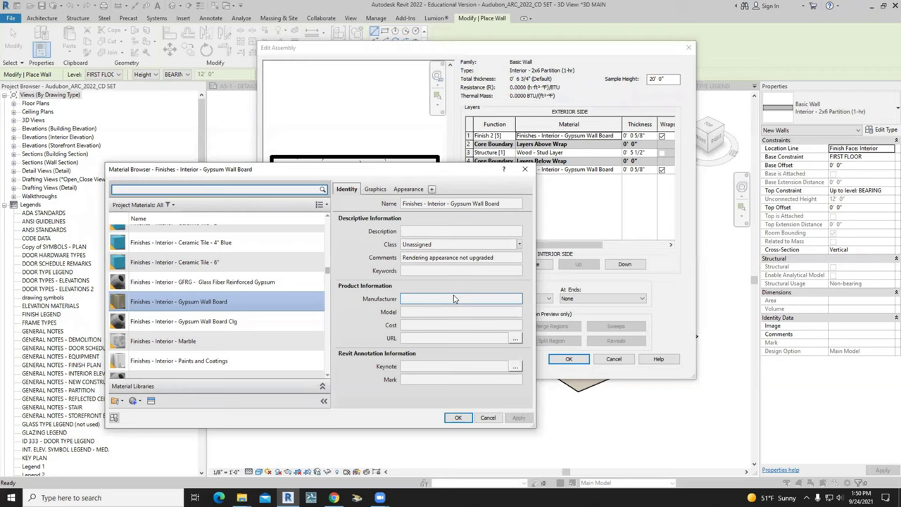
click(407, 231)
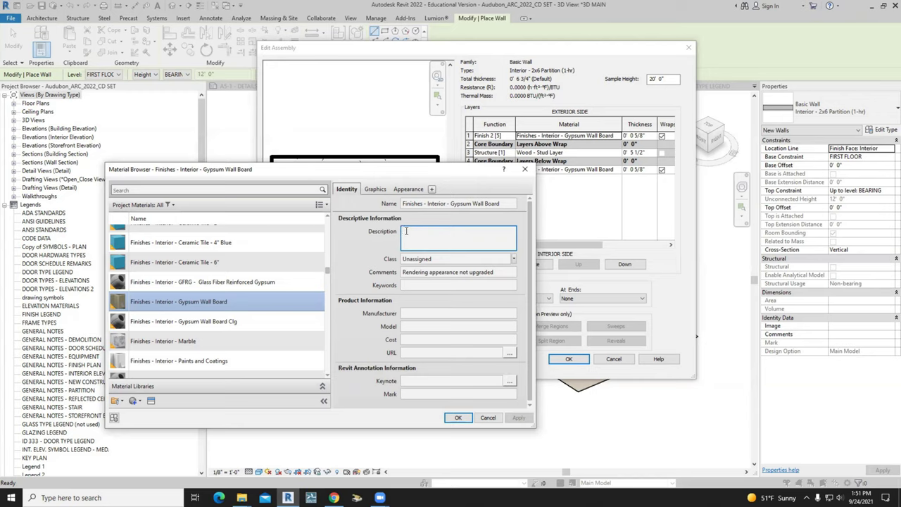
Enter Gypsum Wall Board as the material description and confirm it
text(Gypsum Wall Board)
click(364, 252)
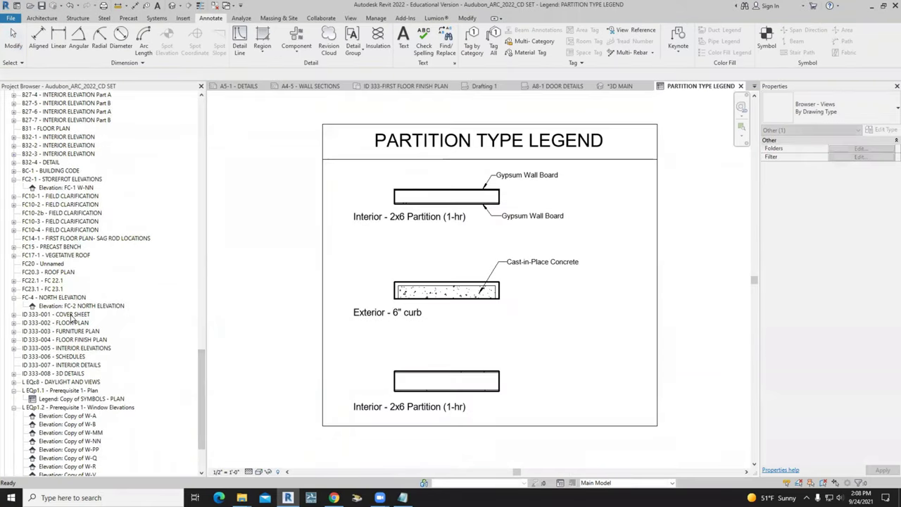
Drop PARTITION TYPE LEGEND into the lower-left box of the ID 333-001 COVER SHEET
double_click(70, 317)
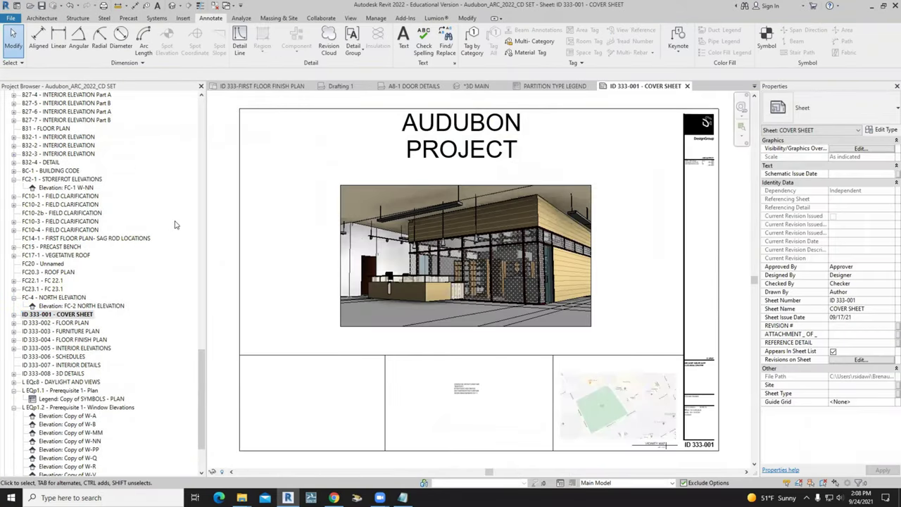
scroll(106, 282, up, 15)
click(40, 365)
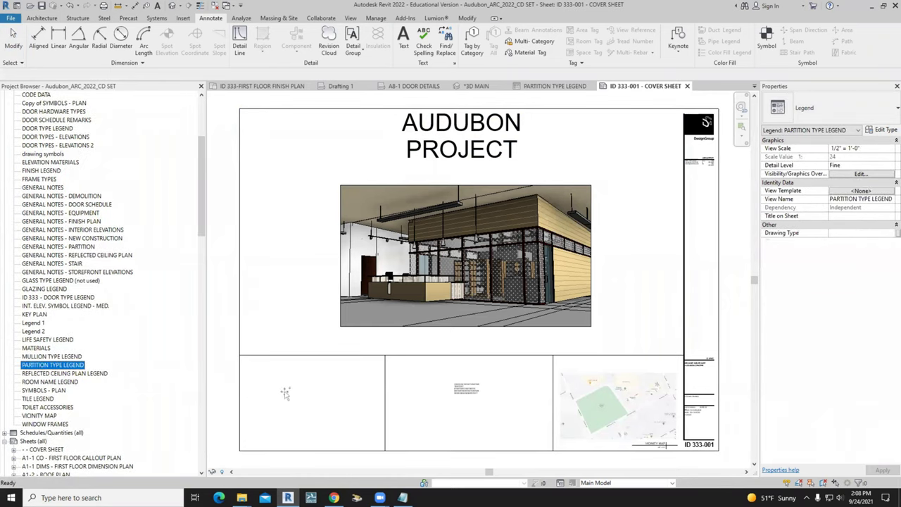
drag(40, 371, 327, 397)
click(329, 403)
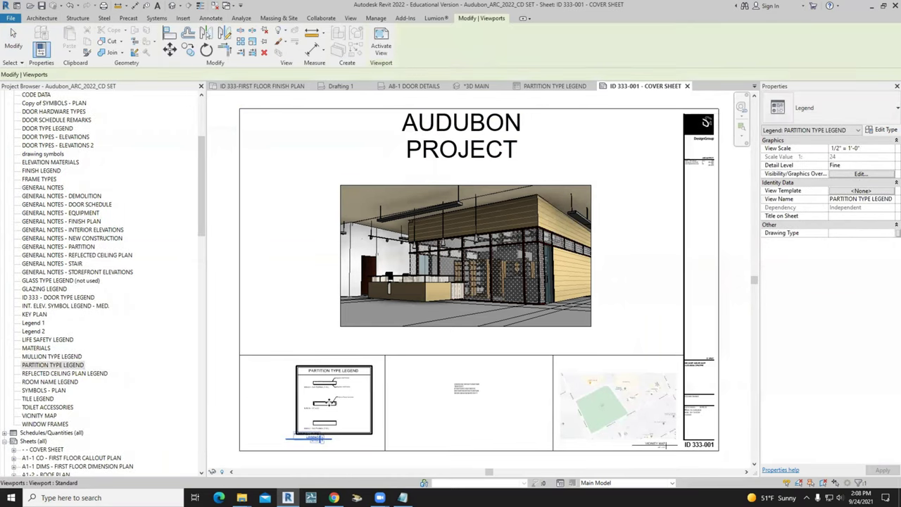
Set the legend's viewport type to No Title
scroll(313, 436, up, 1)
scroll(282, 444, up, 1)
scroll(264, 433, up, 1)
scroll(240, 401, up, 2)
scroll(284, 322, down, 2)
scroll(272, 368, up, 1)
scroll(278, 366, up, 1)
scroll(284, 361, down, 1)
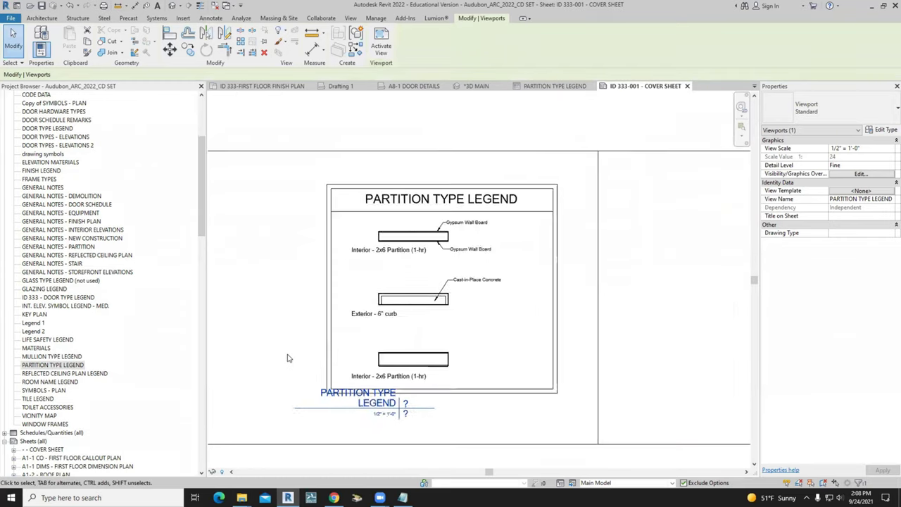
scroll(290, 355, down, 1)
scroll(317, 359, down, 1)
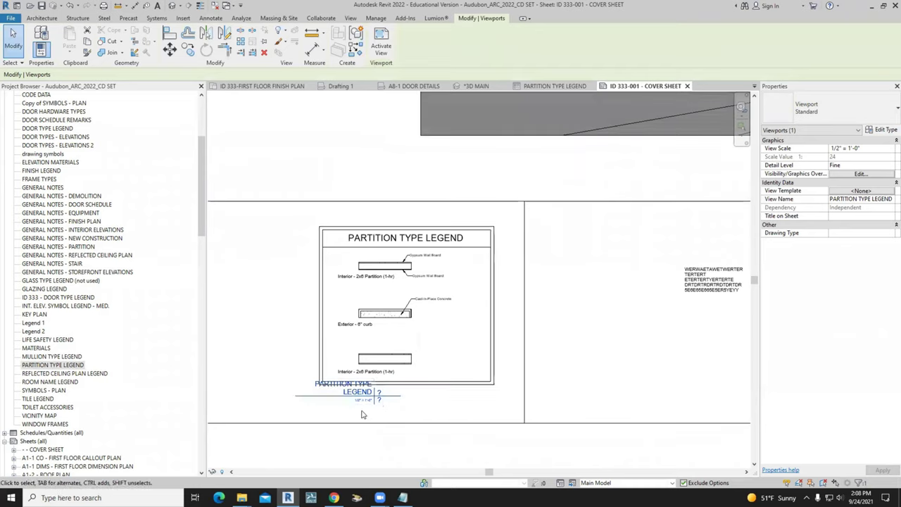
click(855, 111)
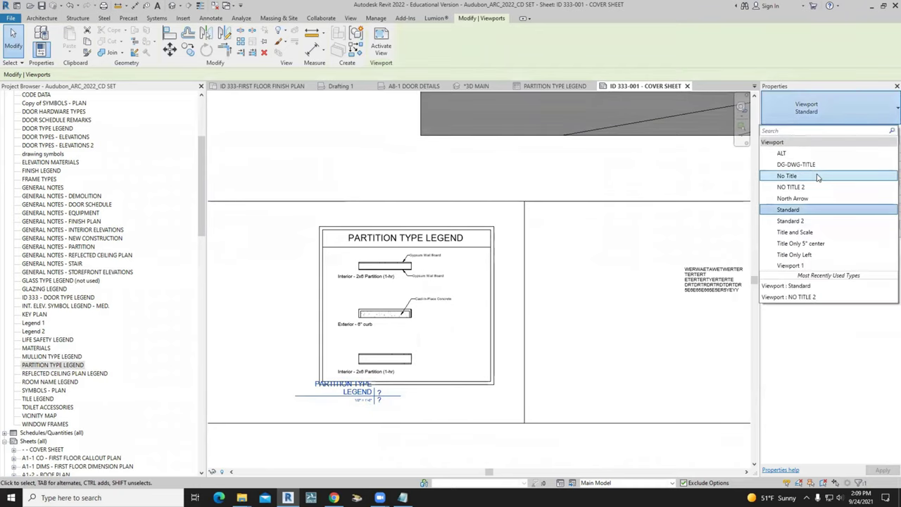
click(817, 176)
click(828, 113)
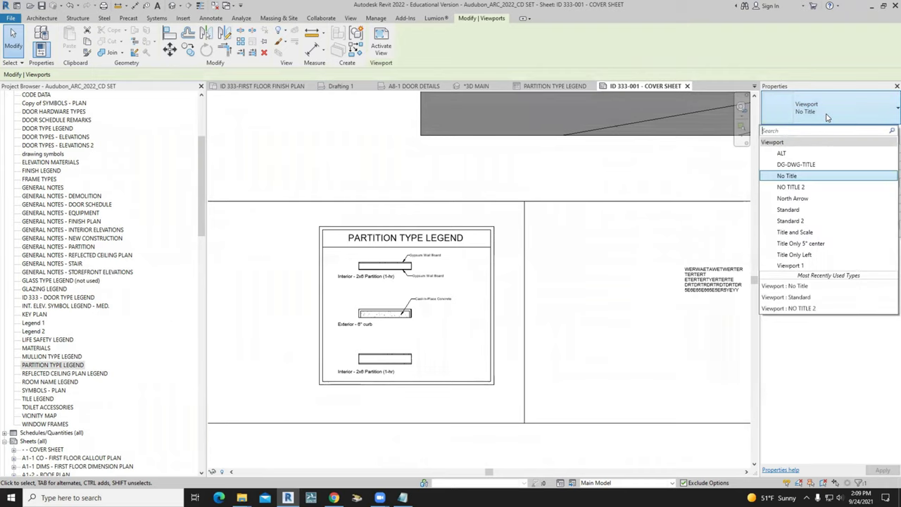